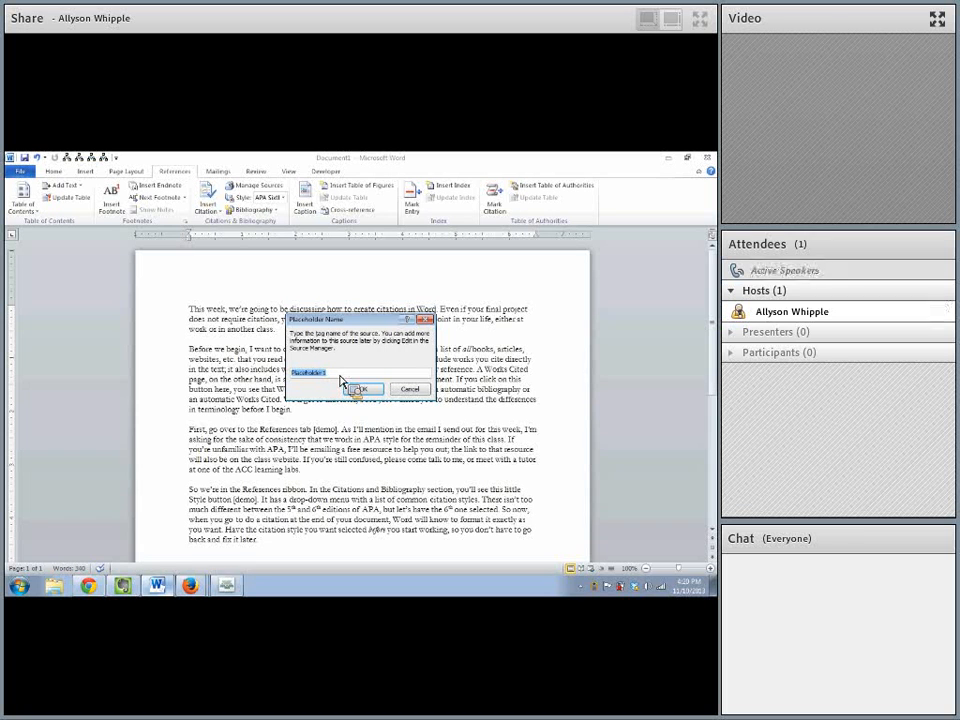
- Insert the citation placeholder with the tag name Placeholder1 at the end of the first paragraph
left_click(350, 386)
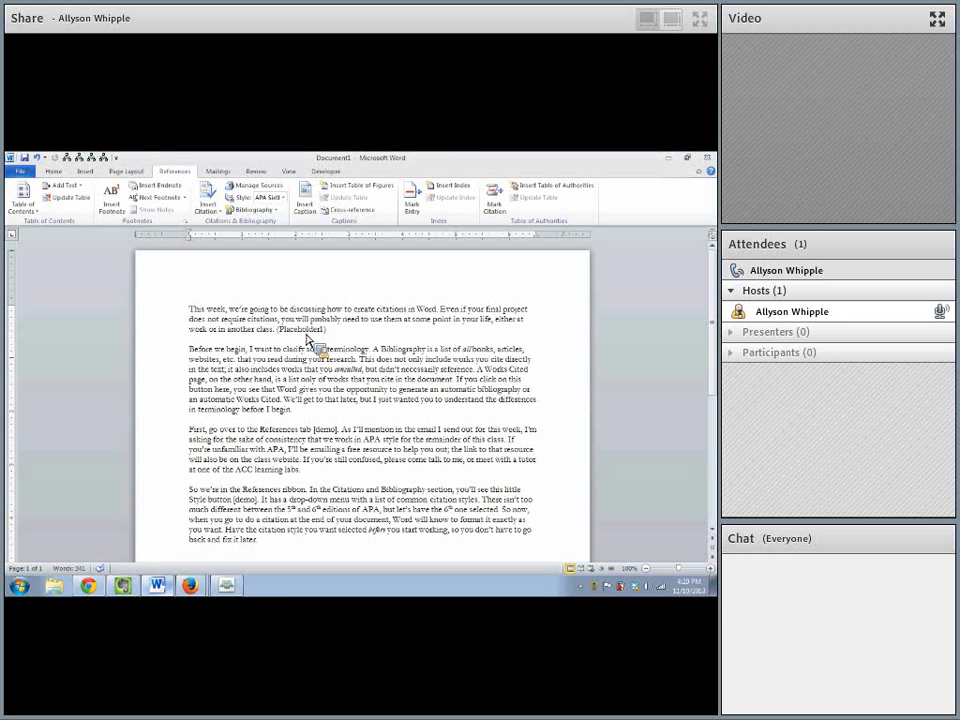
- Start a new source for a citation at the end of the second paragraph, with Journal Article as its type
left_click(319, 412)
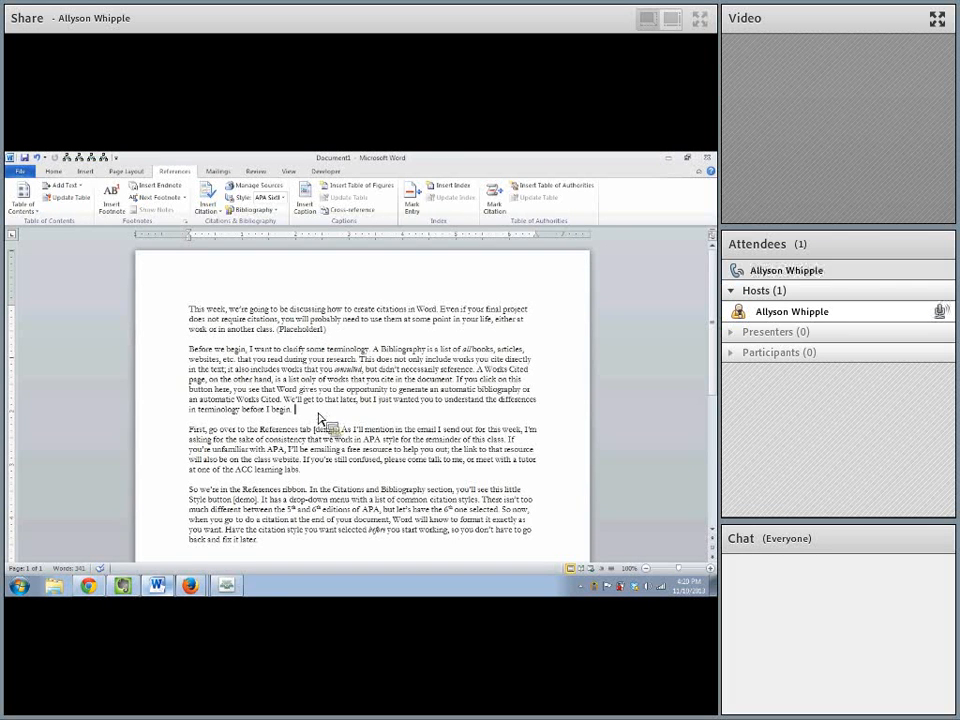
left_click(208, 210)
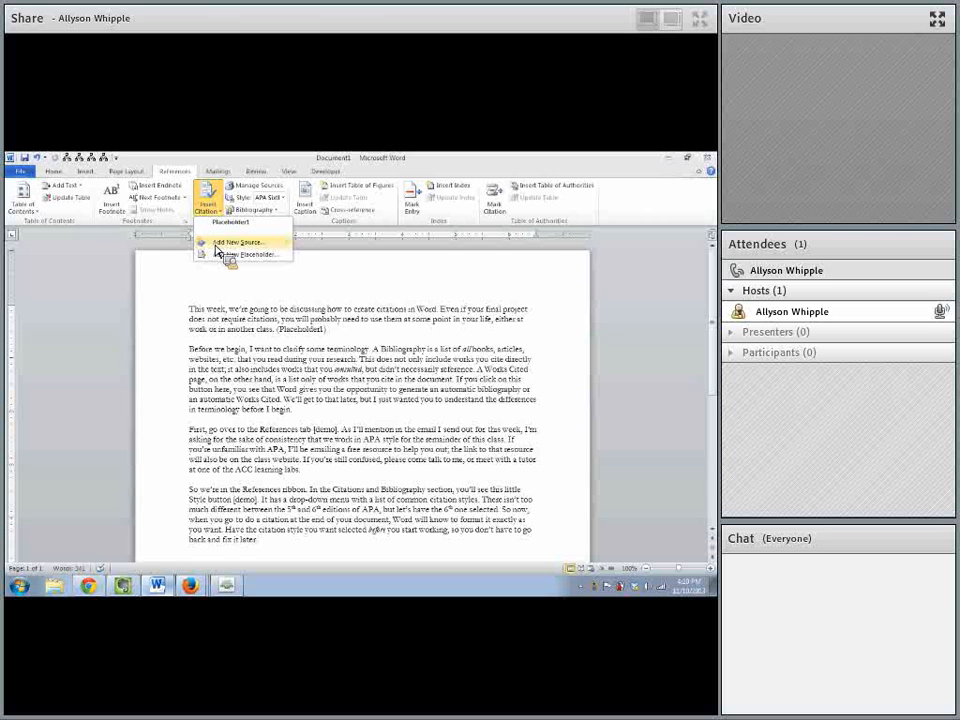
left_click(220, 244)
left_click(356, 301)
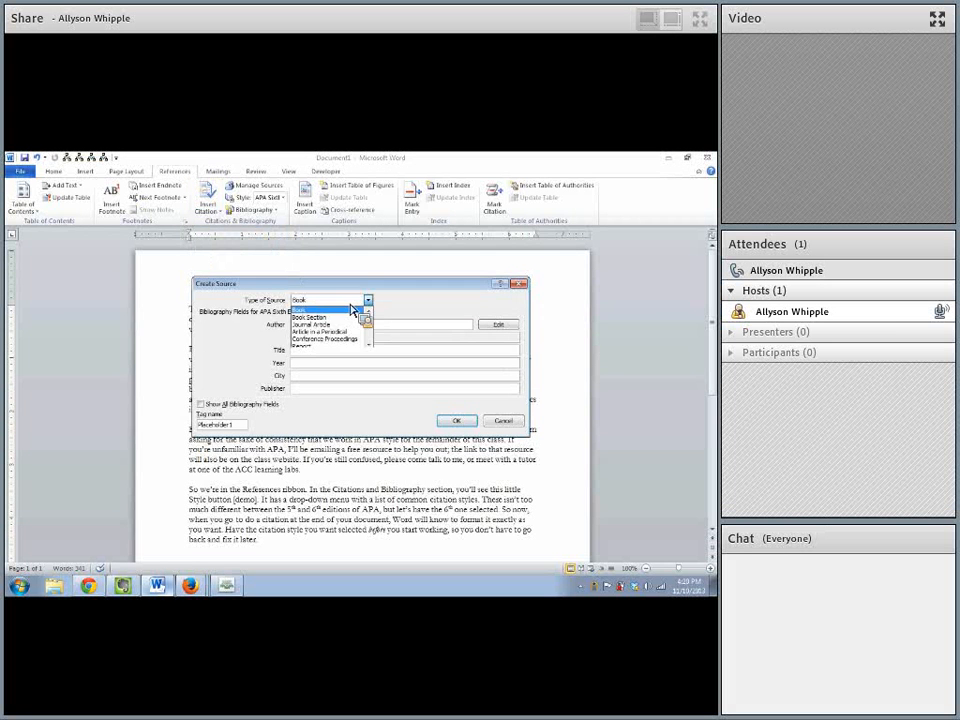
left_click(340, 325)
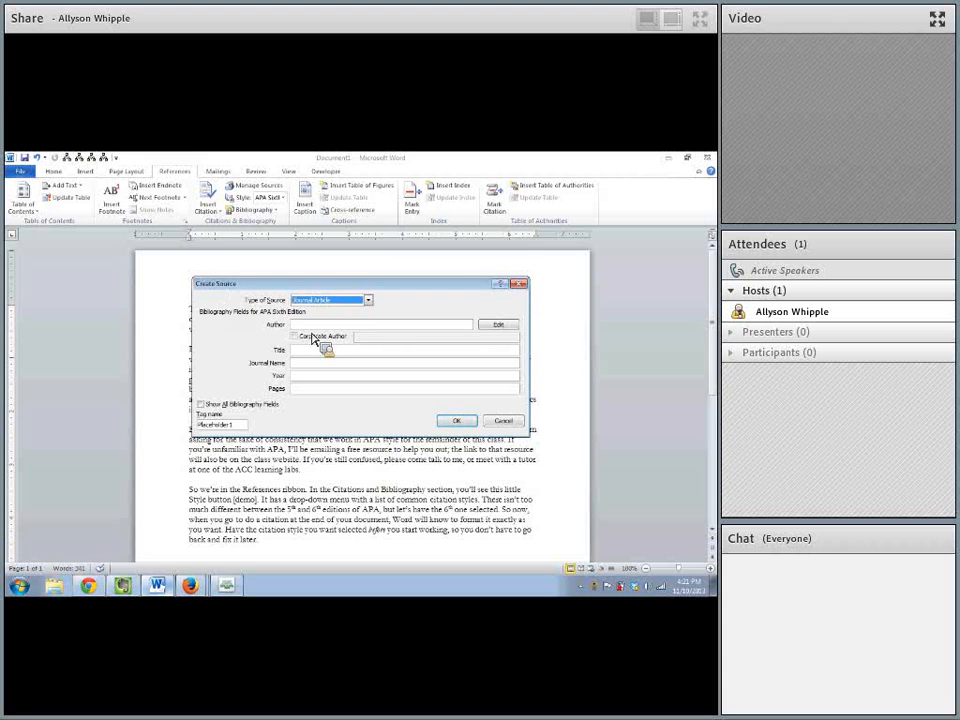
- Fill in the source with the author's name, title "Talk at APS meeting", journal "Proceedings of APS", year 2012 and pages 3-12
left_click(312, 329)
type("Cogsw")
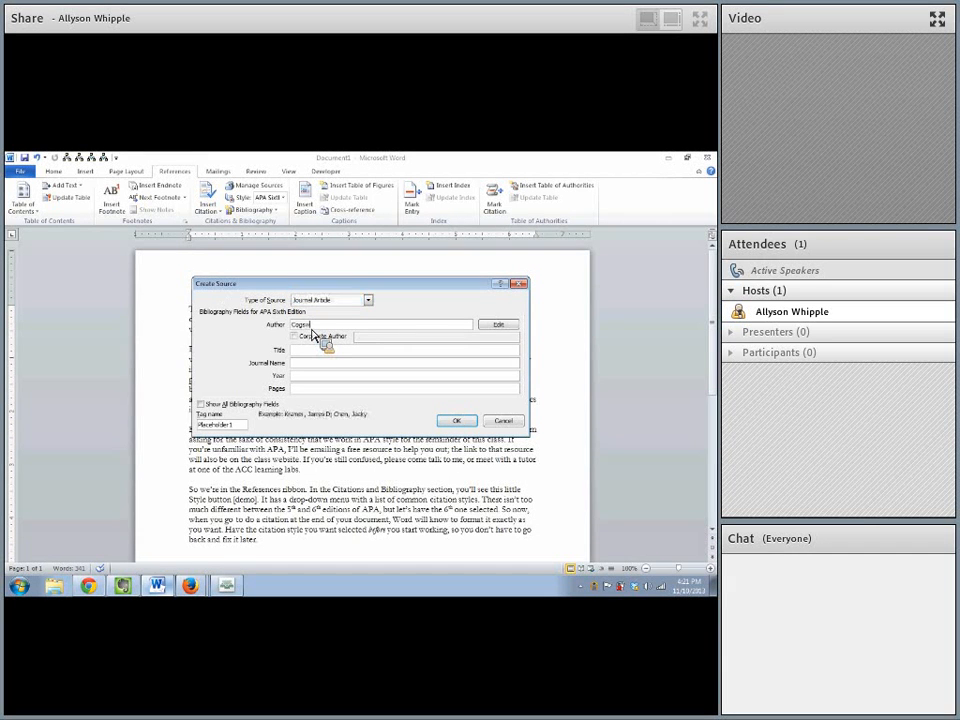
type("ell, E.")
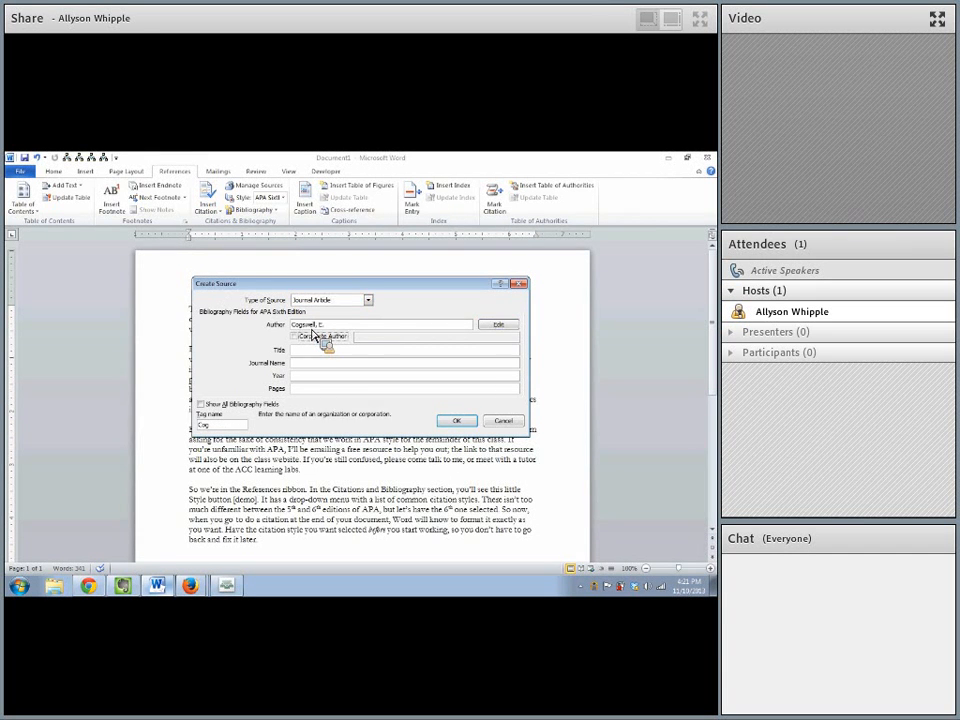
key("Tab")
type("Ta")
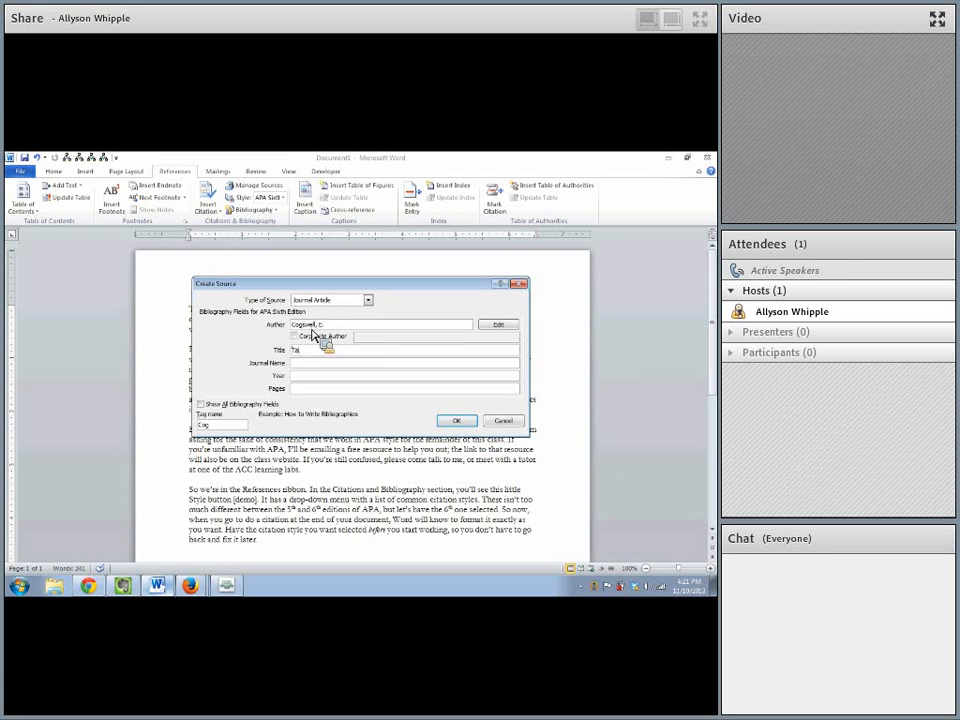
type("lk at APA Writing")
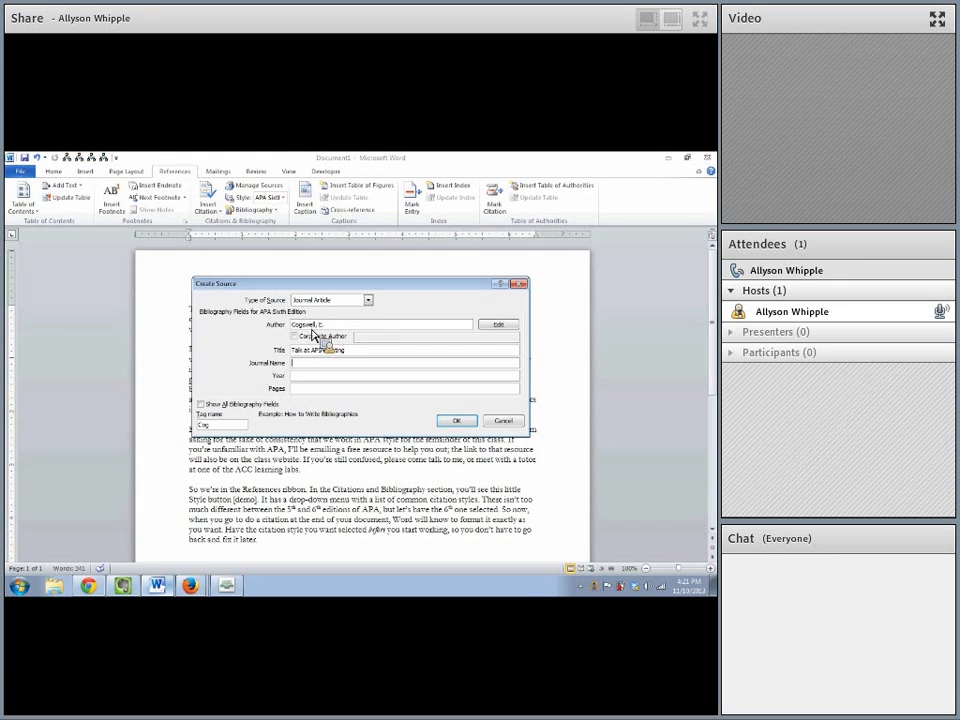
key("Tab")
type("Proce")
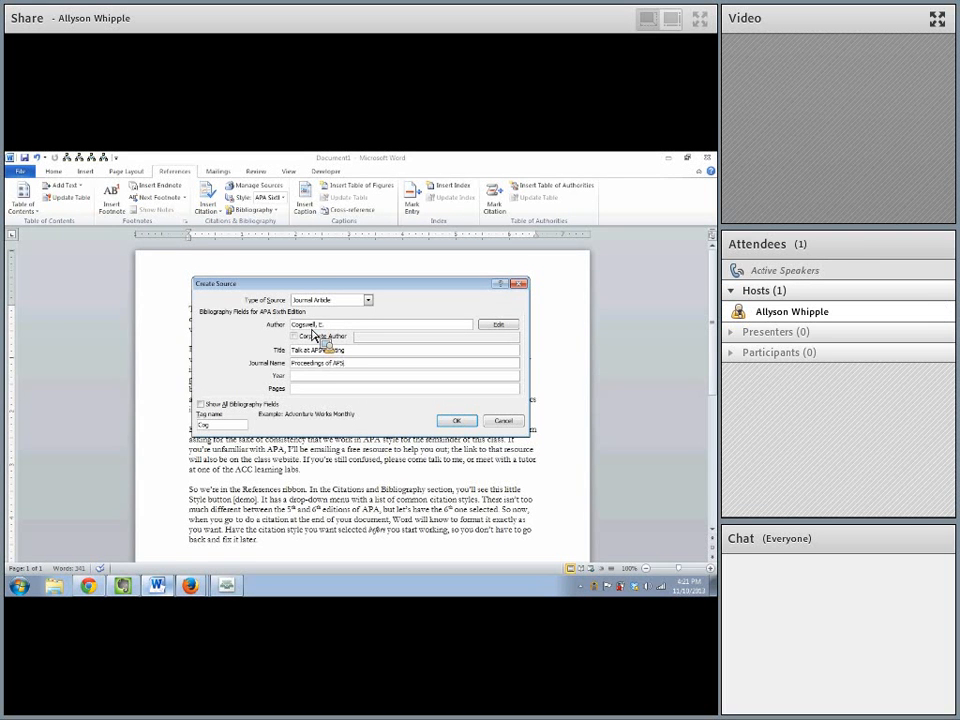
type("2013")
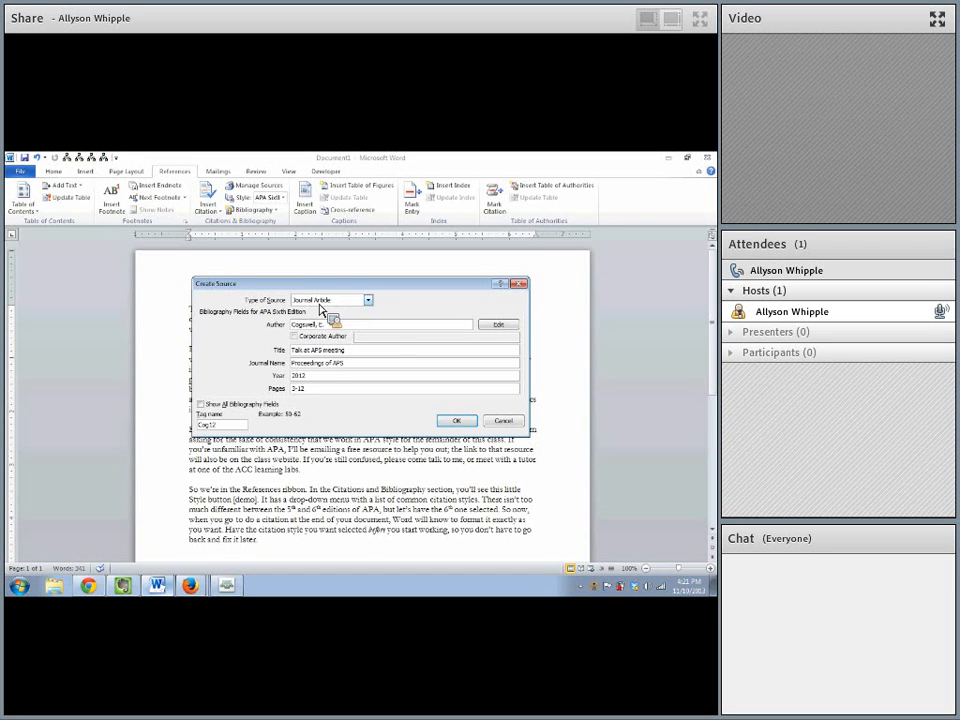
- Review the new source's type, author, year and tag name, keep Journal Article, and insert its citation
left_click(320, 301)
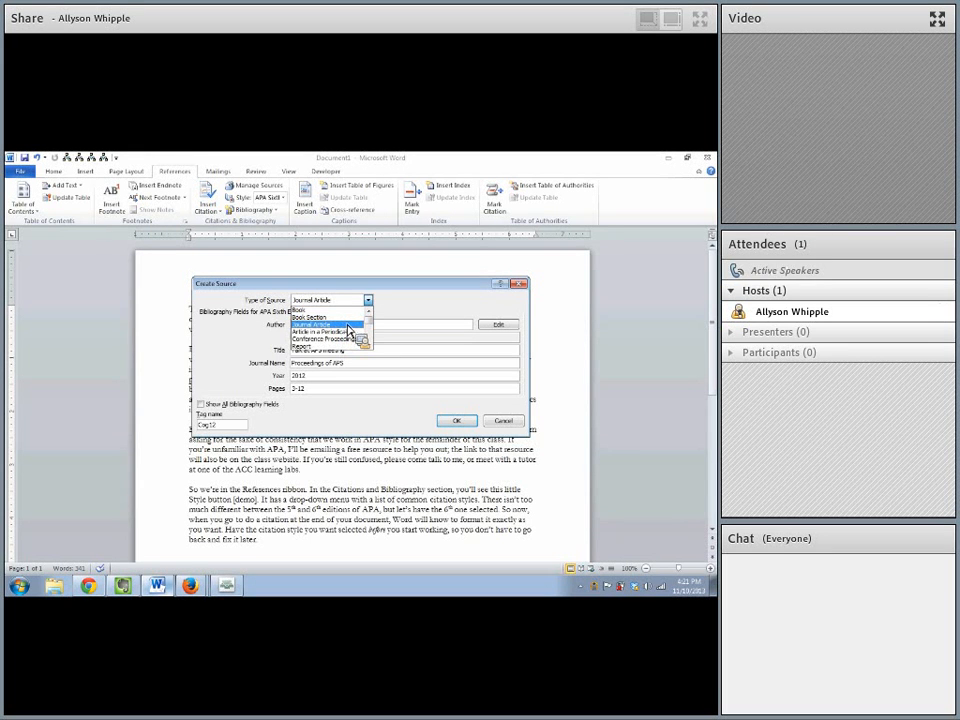
left_click(347, 325)
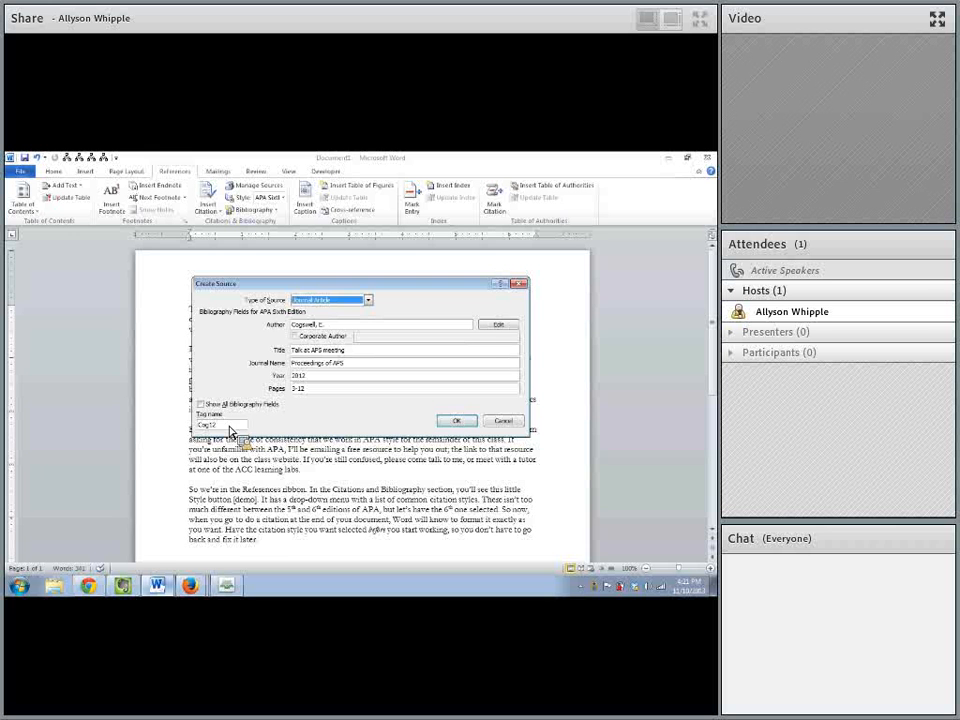
left_click(308, 328)
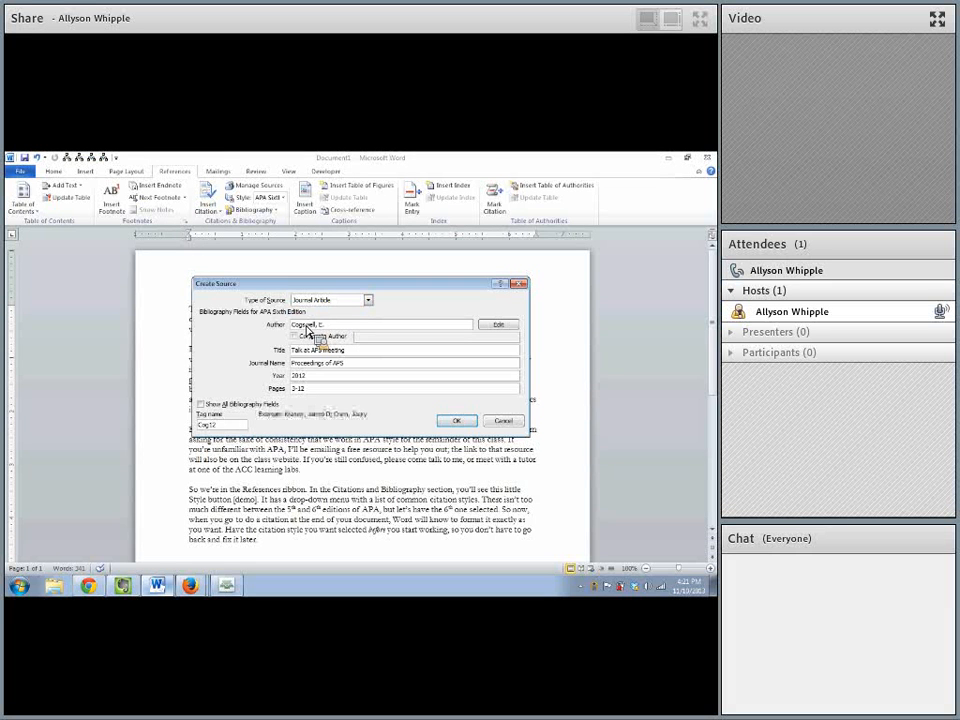
left_click(312, 379)
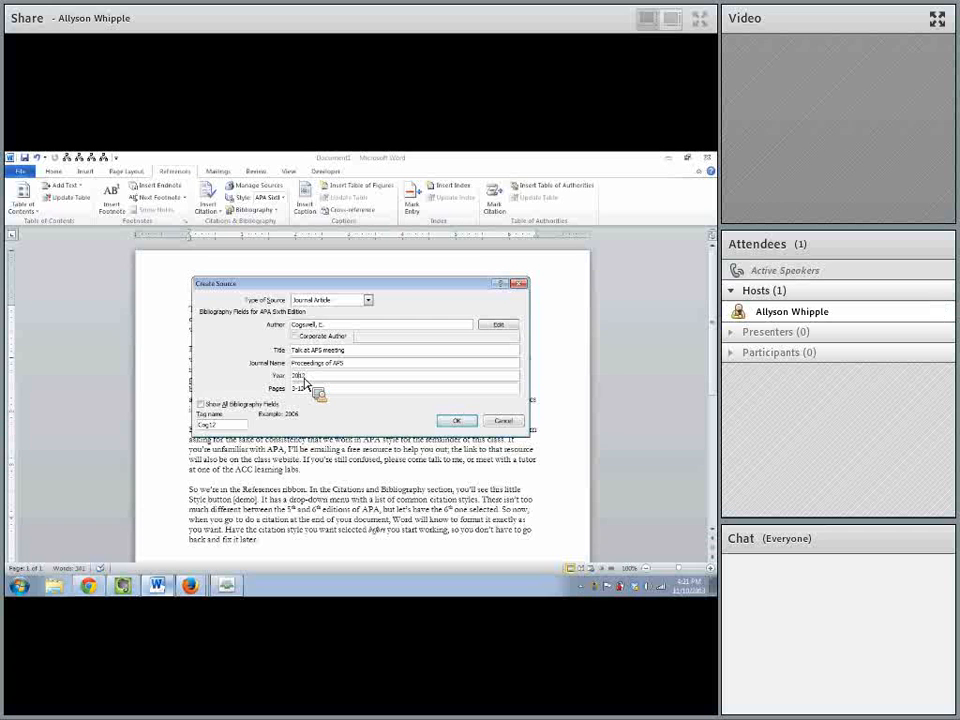
left_click(228, 425)
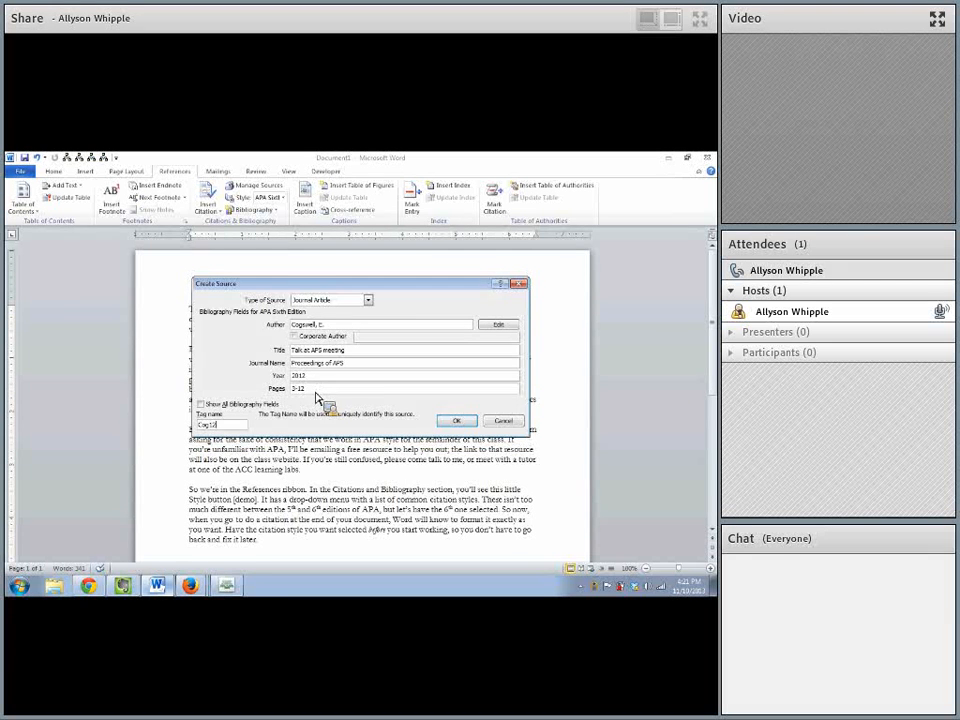
left_click(331, 326)
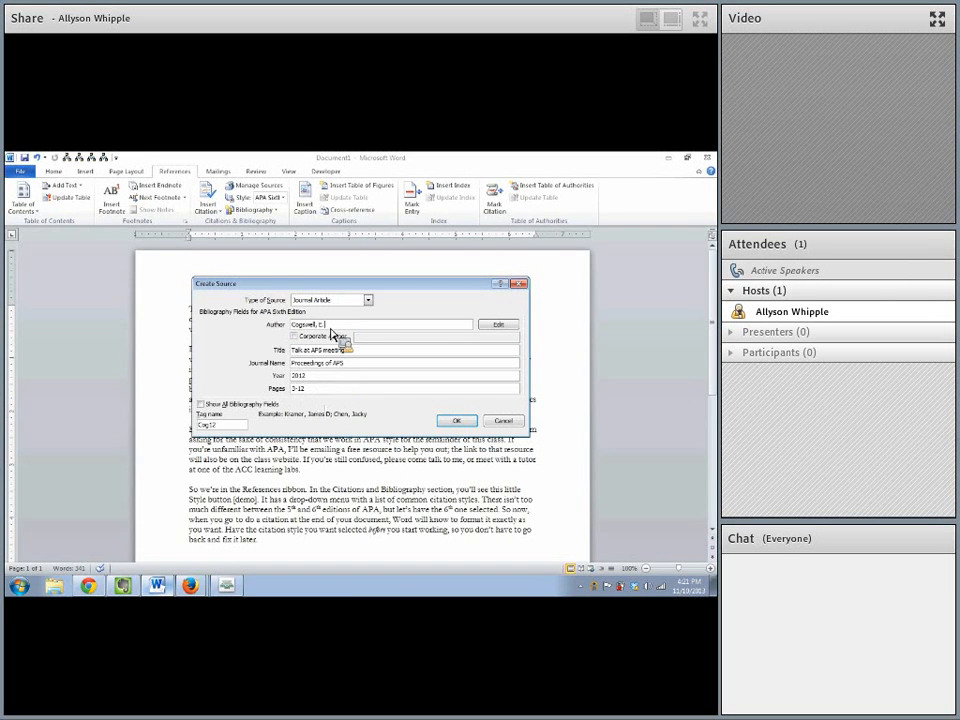
left_click(455, 421)
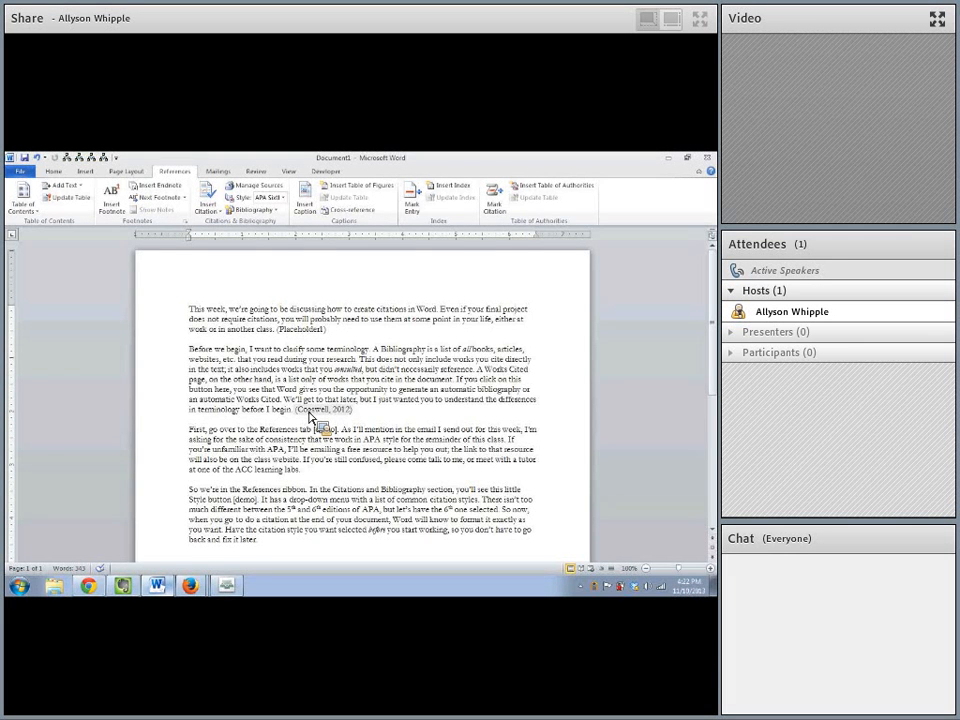
- Insert the built-in Bibliography directly after the second paragraph's citation, and undo that insertion
scroll(318, 424, "down", 3)
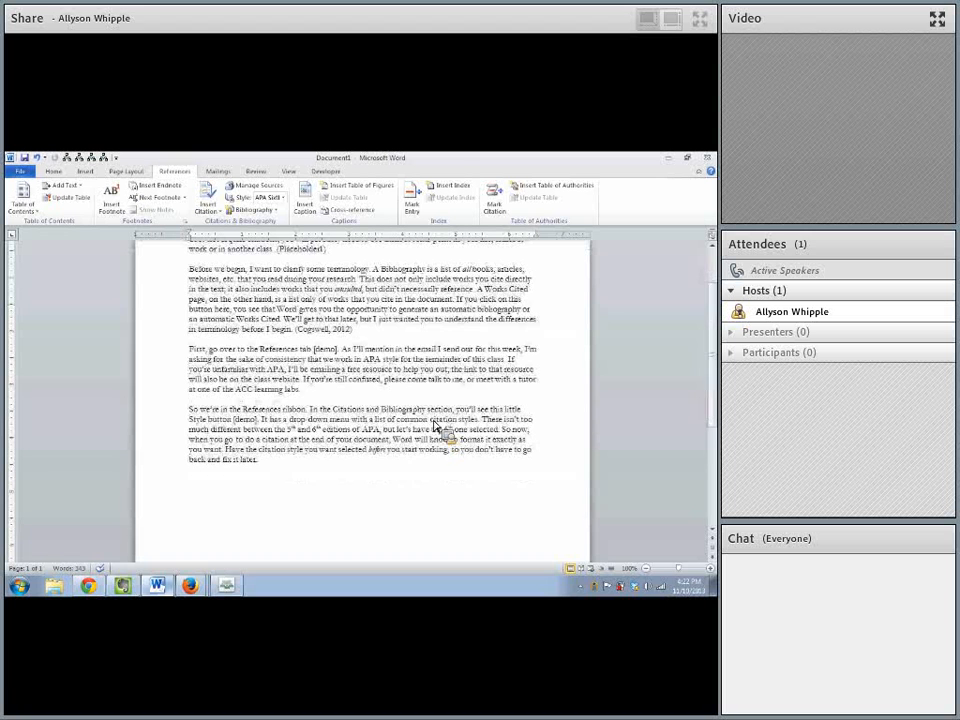
scroll(195, 488, "down", 7)
scroll(195, 488, "up", 10)
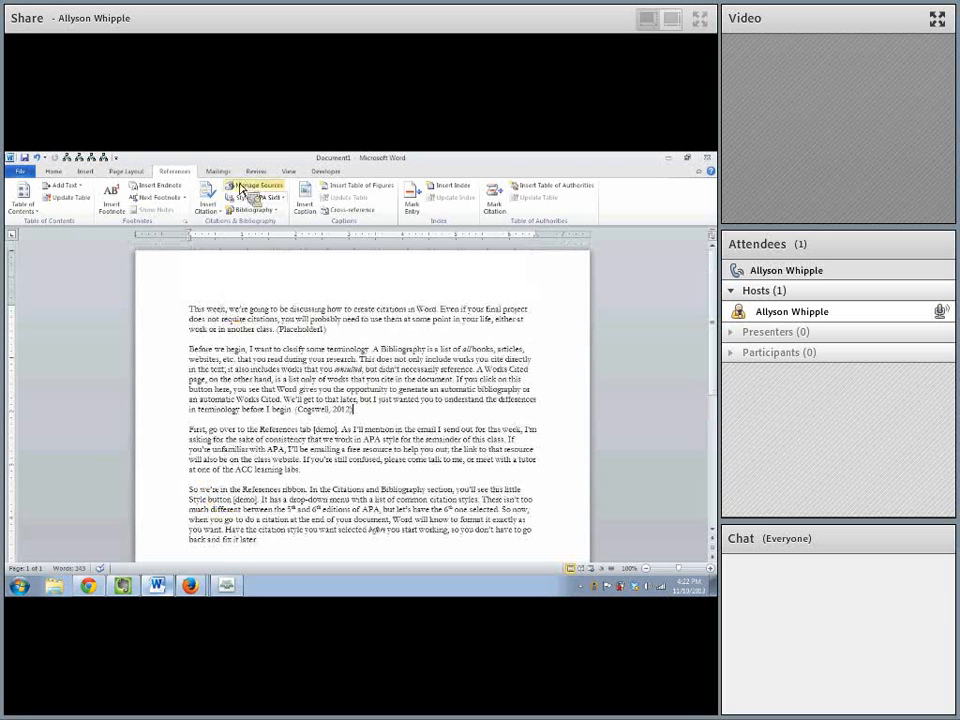
left_click(270, 210)
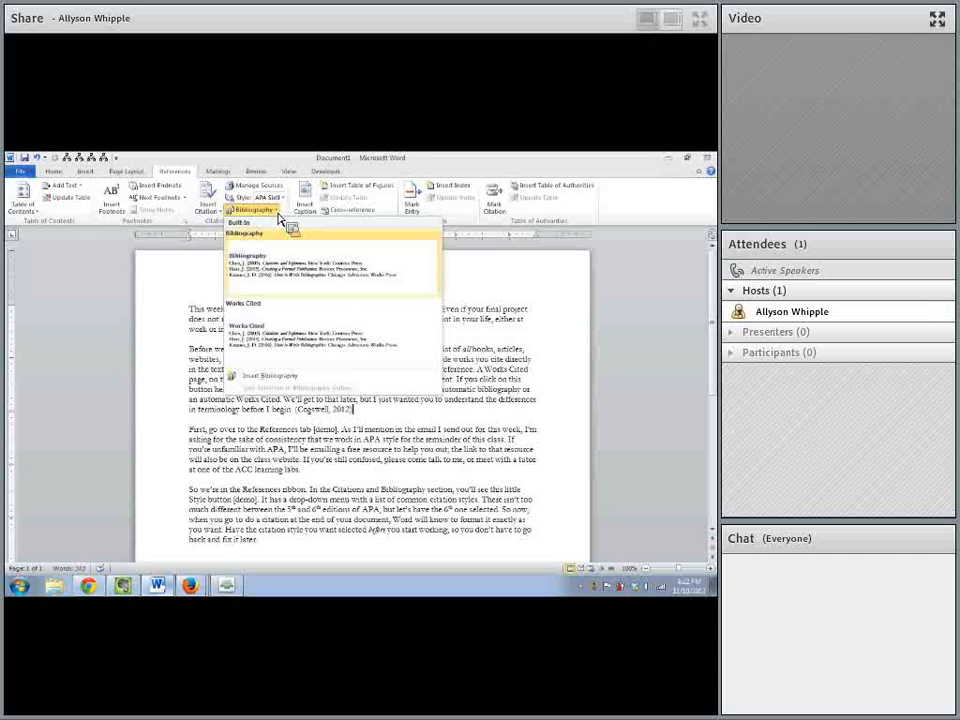
left_click(284, 260)
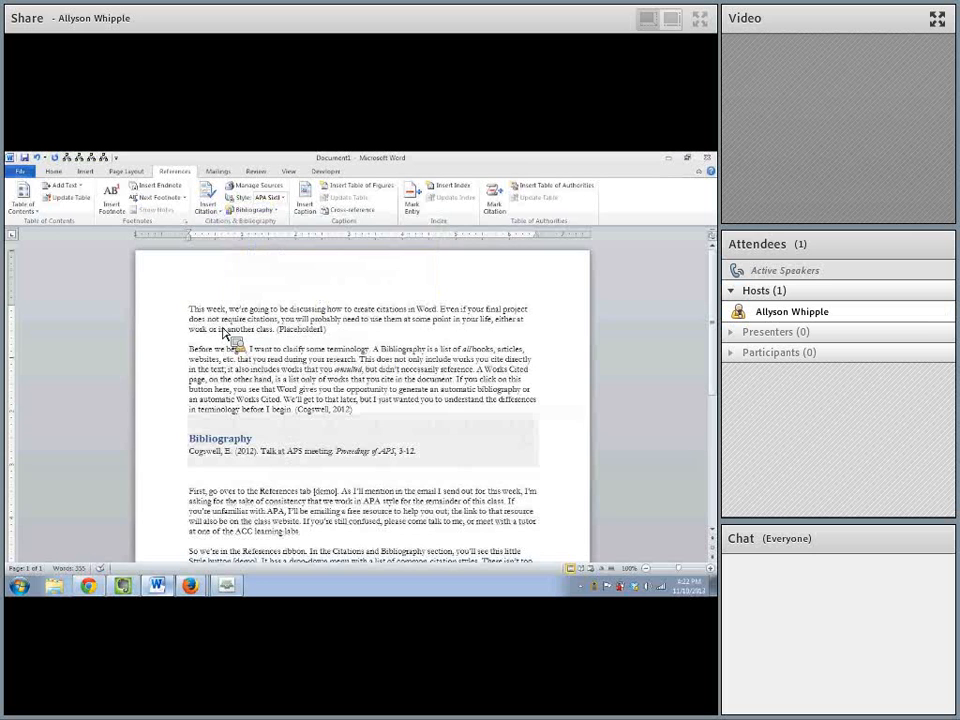
scroll(231, 491, "down", 5)
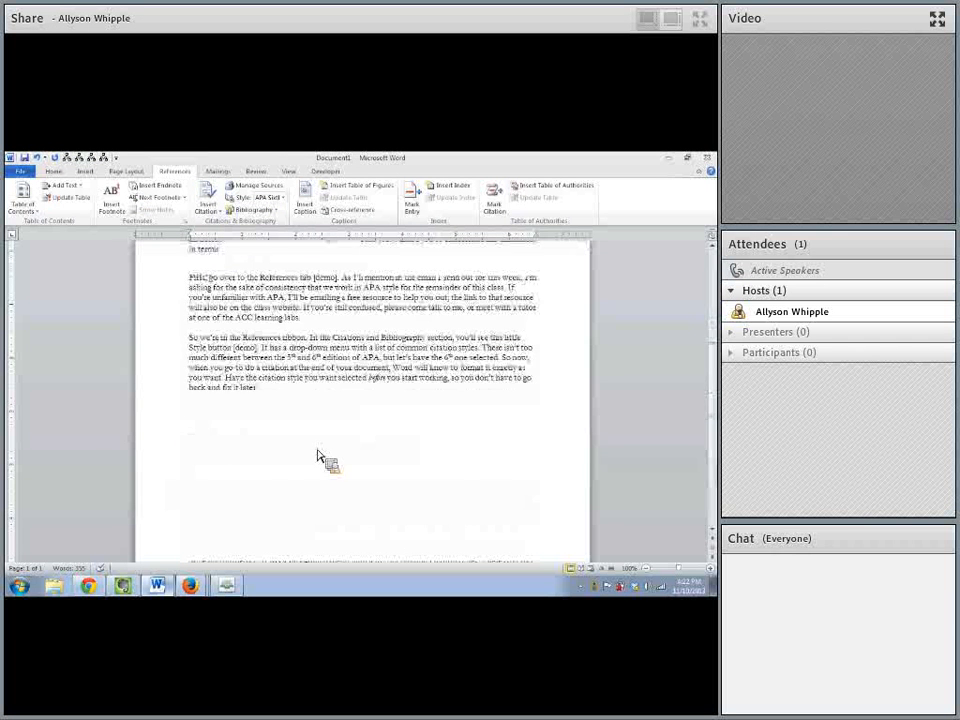
scroll(321, 456, "up", 5)
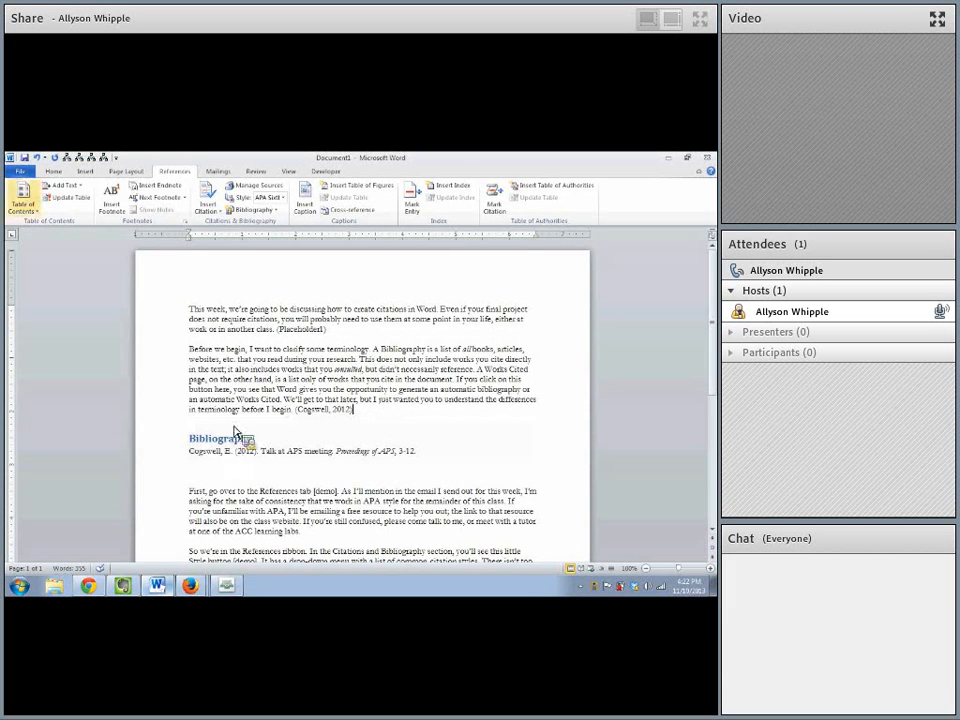
left_click(38, 158)
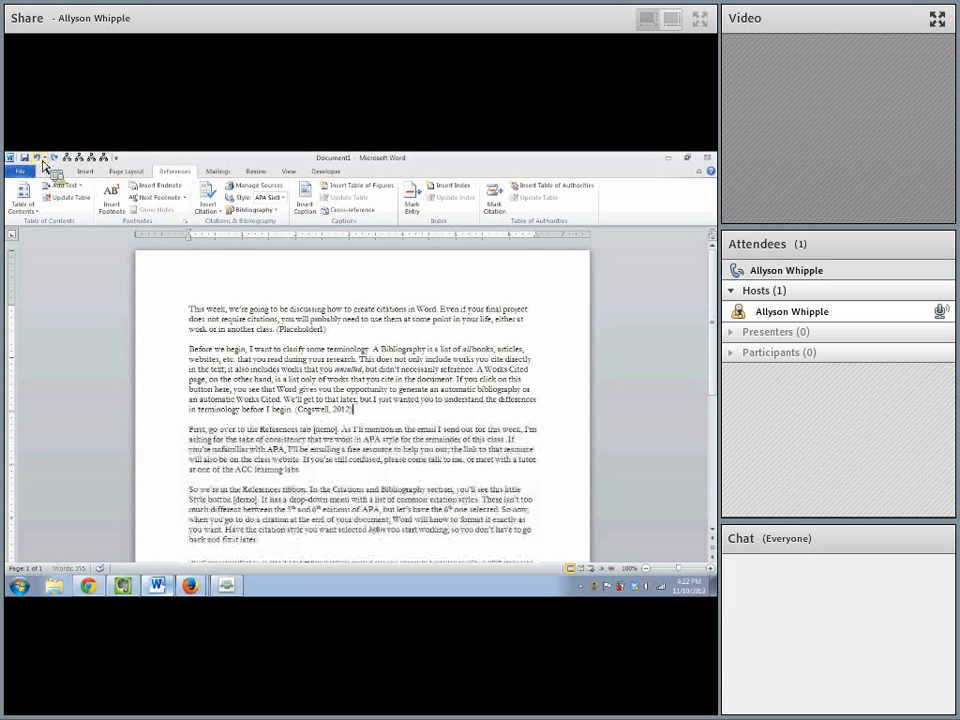
- Insert a page break after the last paragraph so that a new page starts below the text
left_click(304, 557)
key("Return")
key("Return")
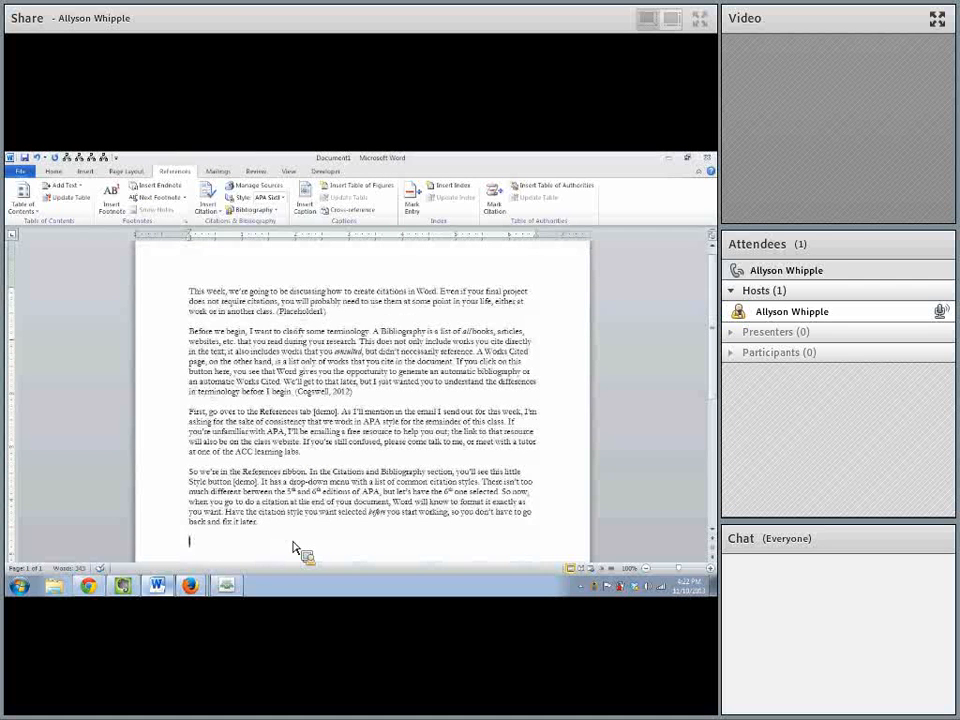
left_click(84, 172)
left_click(64, 203)
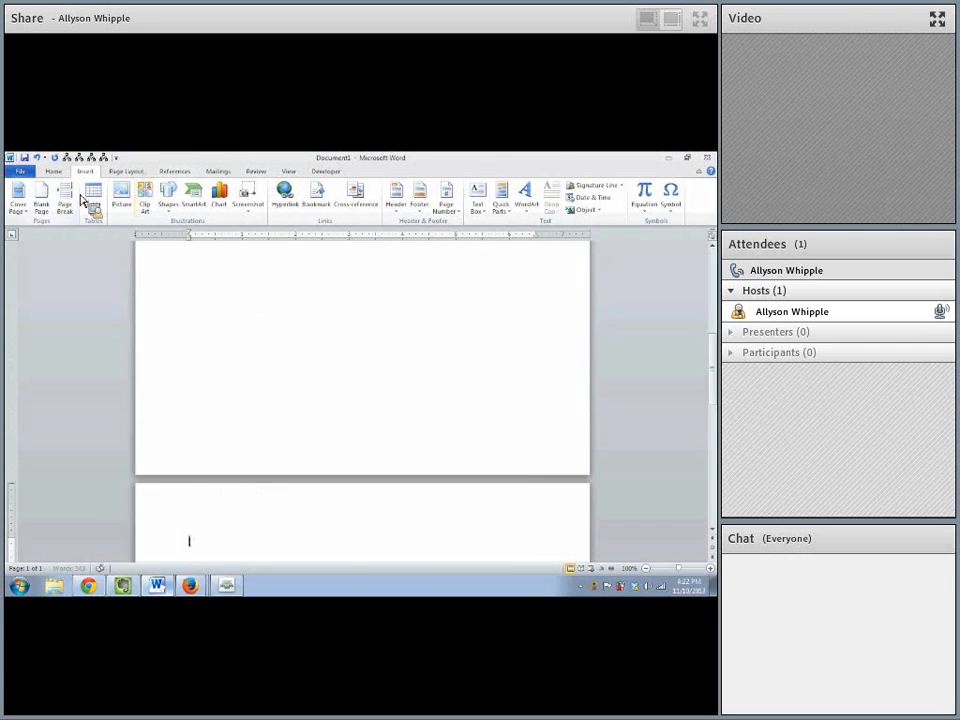
- Insert the built-in Bibliography on the new page after the page break
left_click(172, 172)
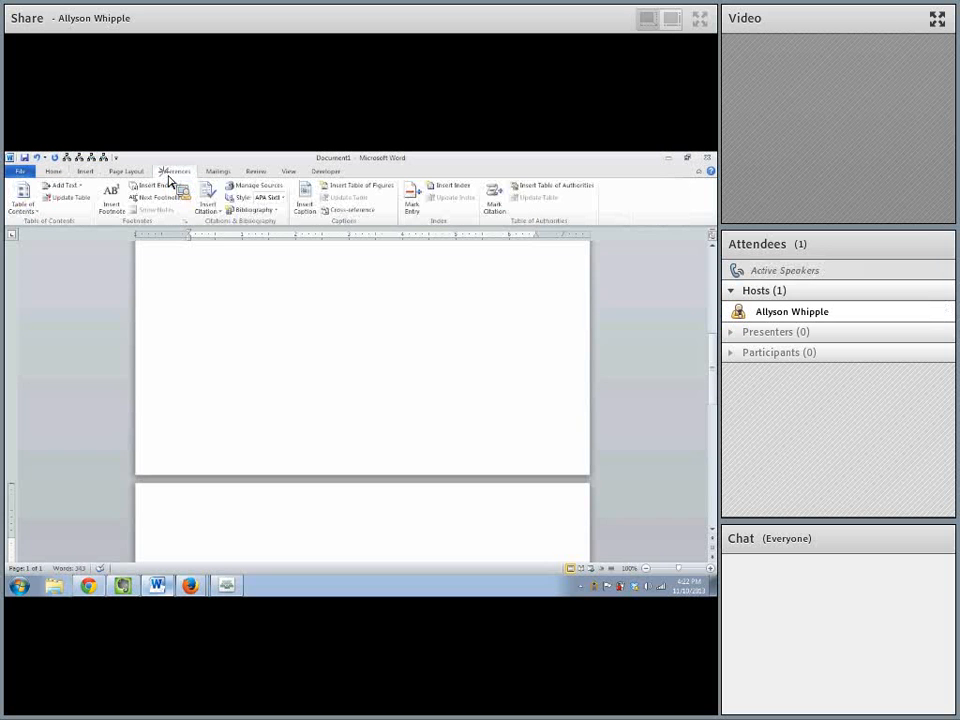
left_click(276, 215)
left_click(274, 261)
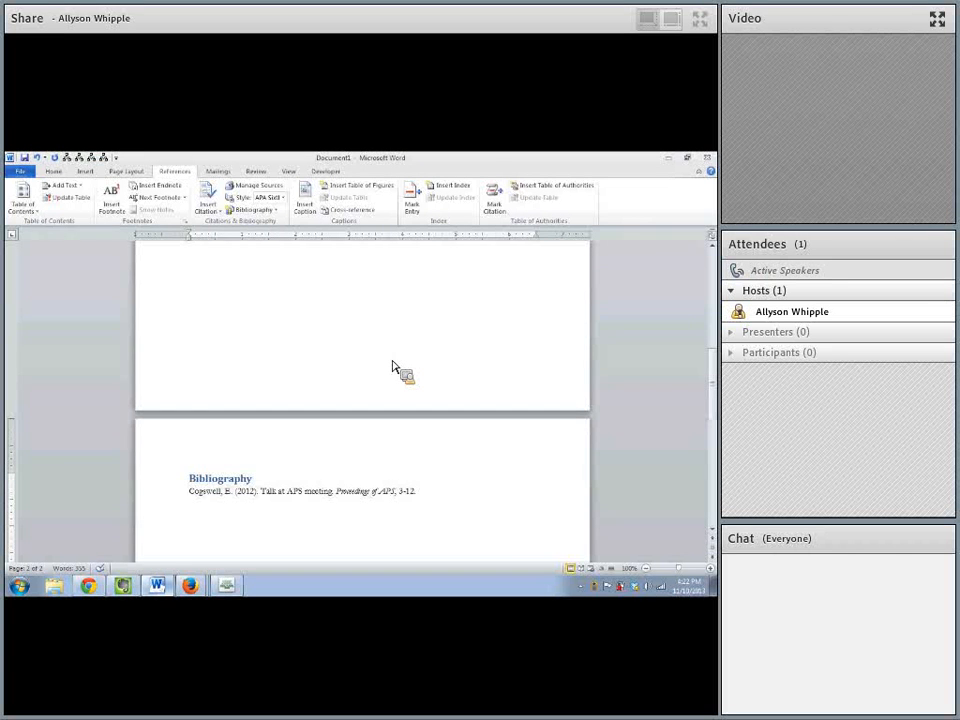
- Open the source behind the first paragraph's placeholder citation for editing and set its type to Book
scroll(414, 456, "up", 15)
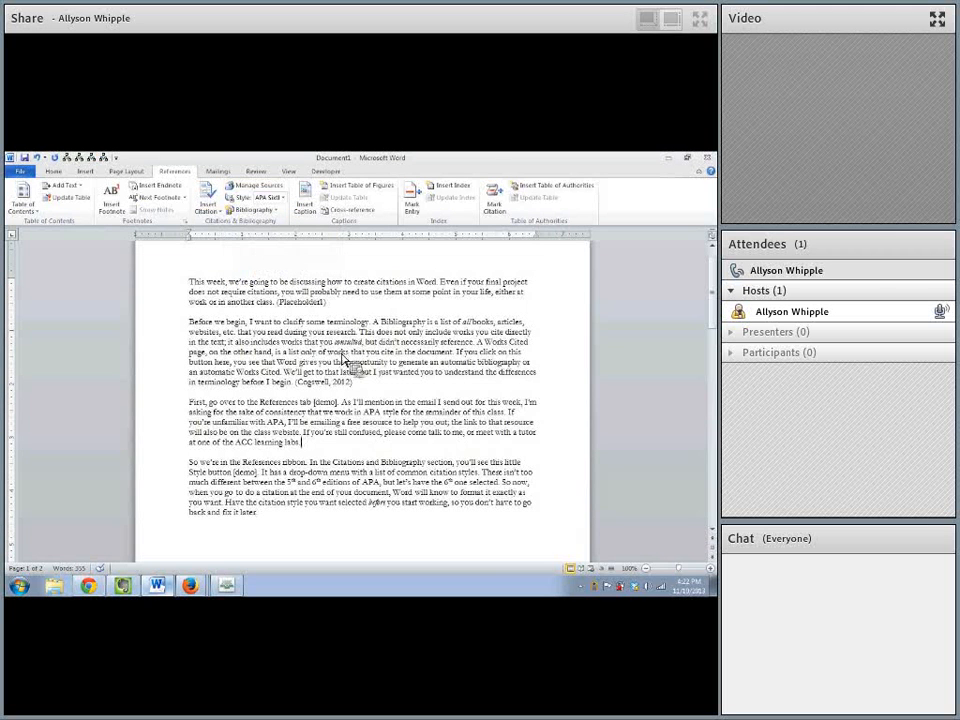
left_click(305, 303)
left_click(331, 302)
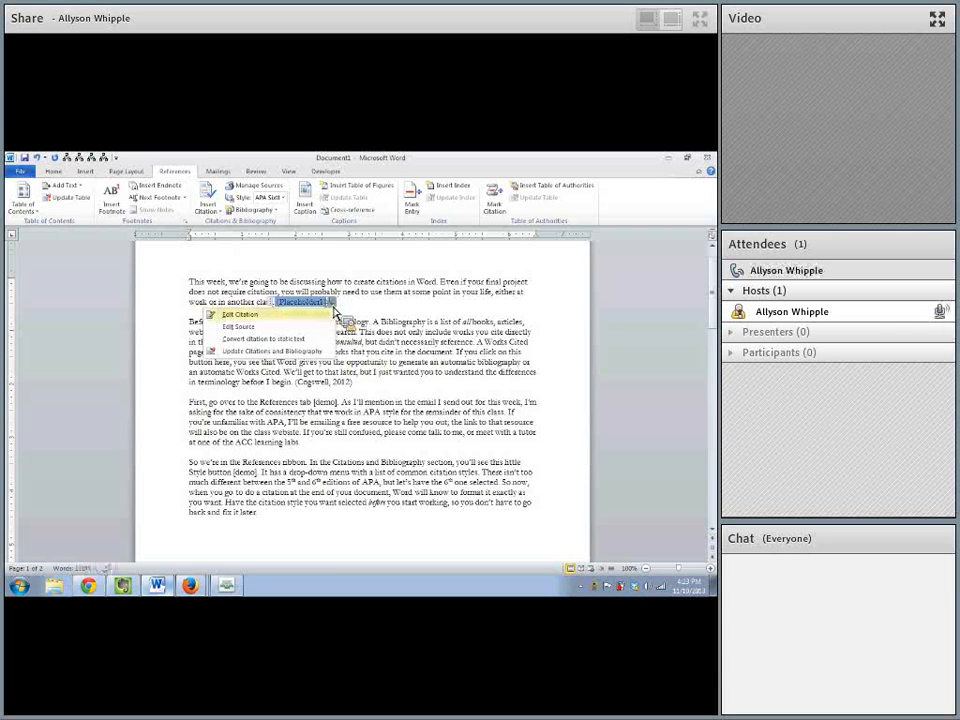
left_click(319, 328)
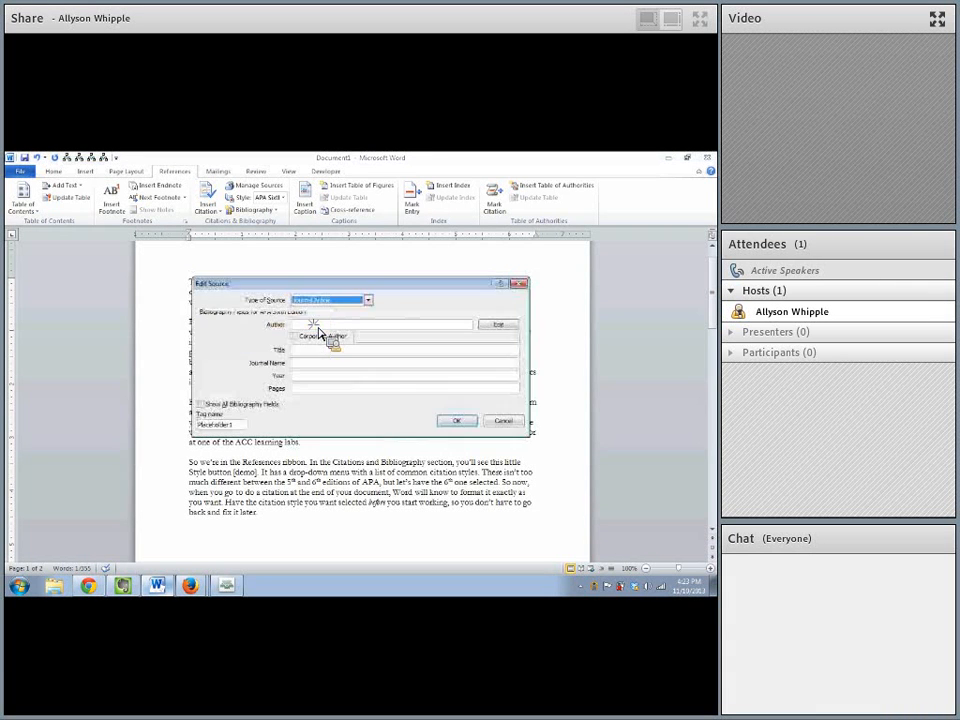
left_click(368, 300)
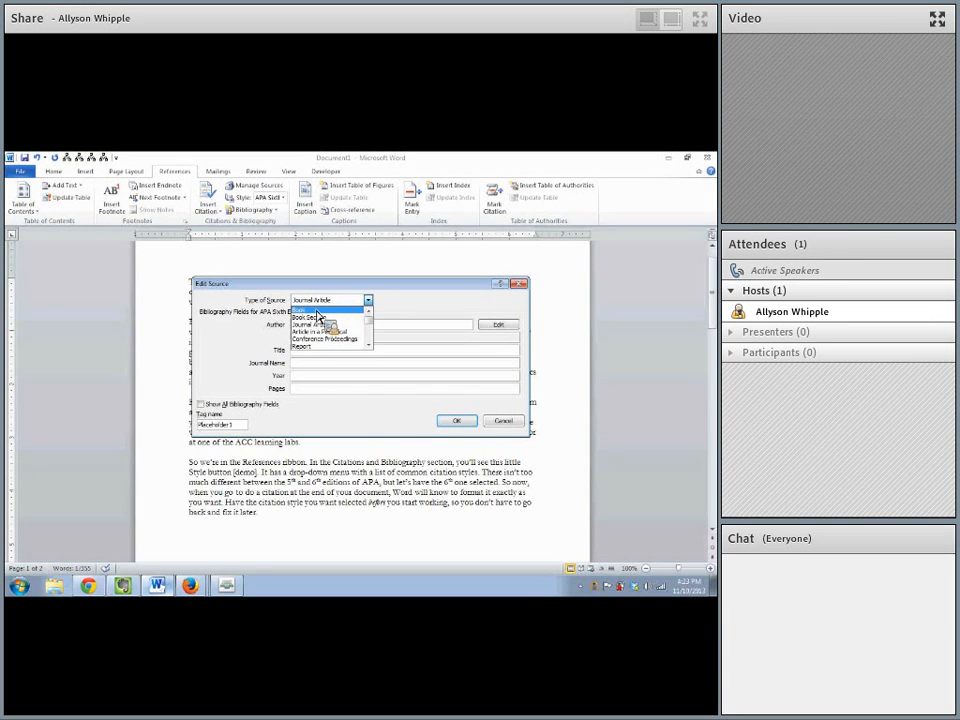
left_click(317, 311)
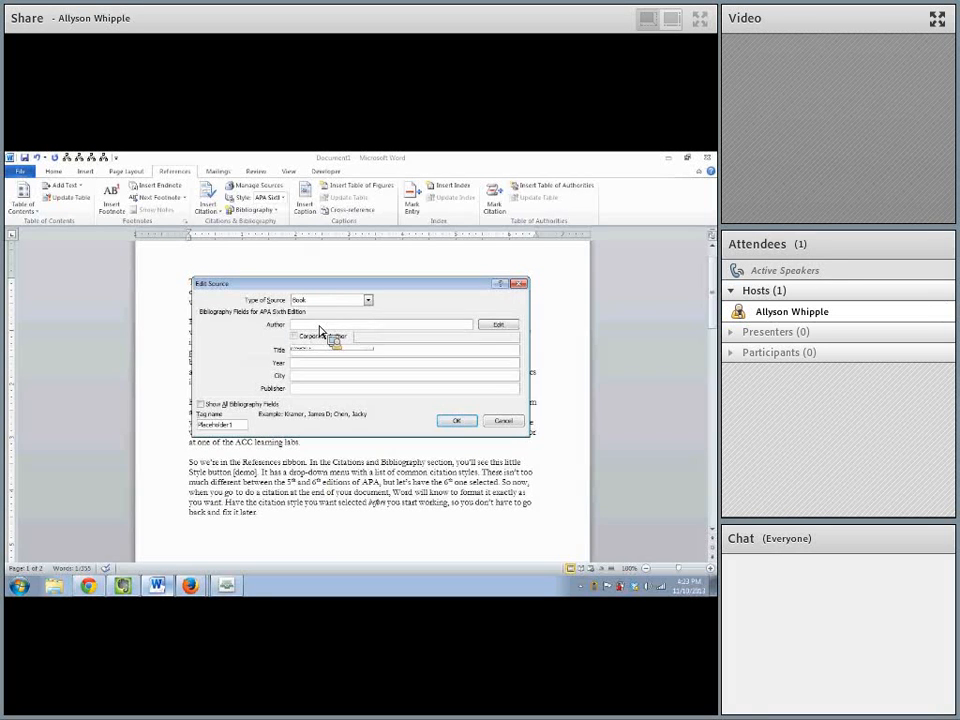
- Give the book source the corporate author Round Top Foundation and the title Poetry at Round Top
left_click(320, 333)
left_click(384, 337)
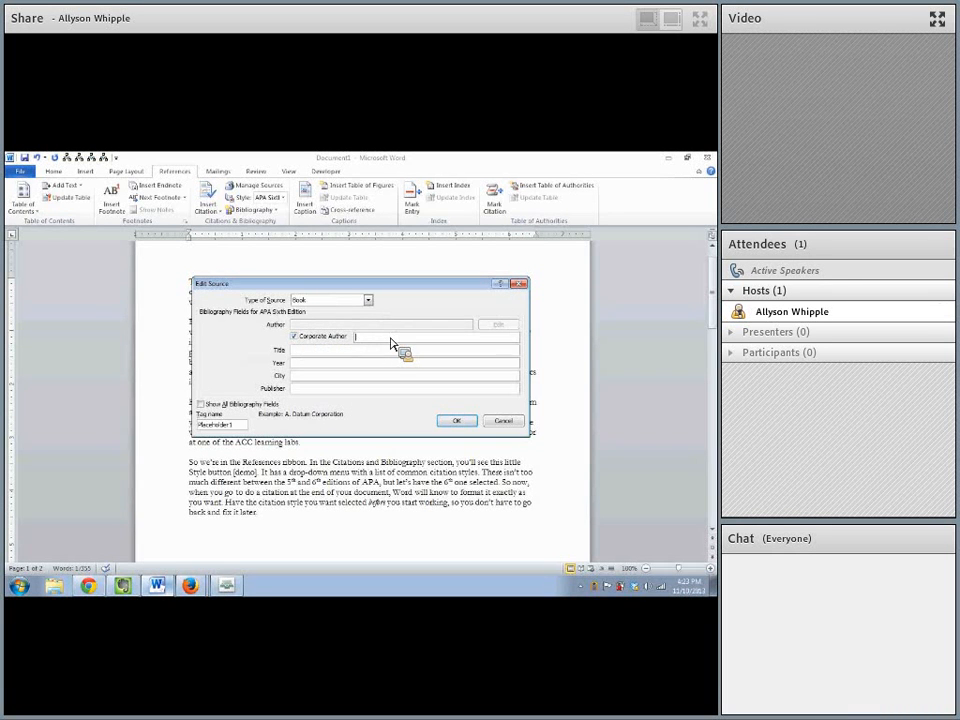
type("Round Tab")
type(" Foundation")
key("Tab")
type("Poetry at ")
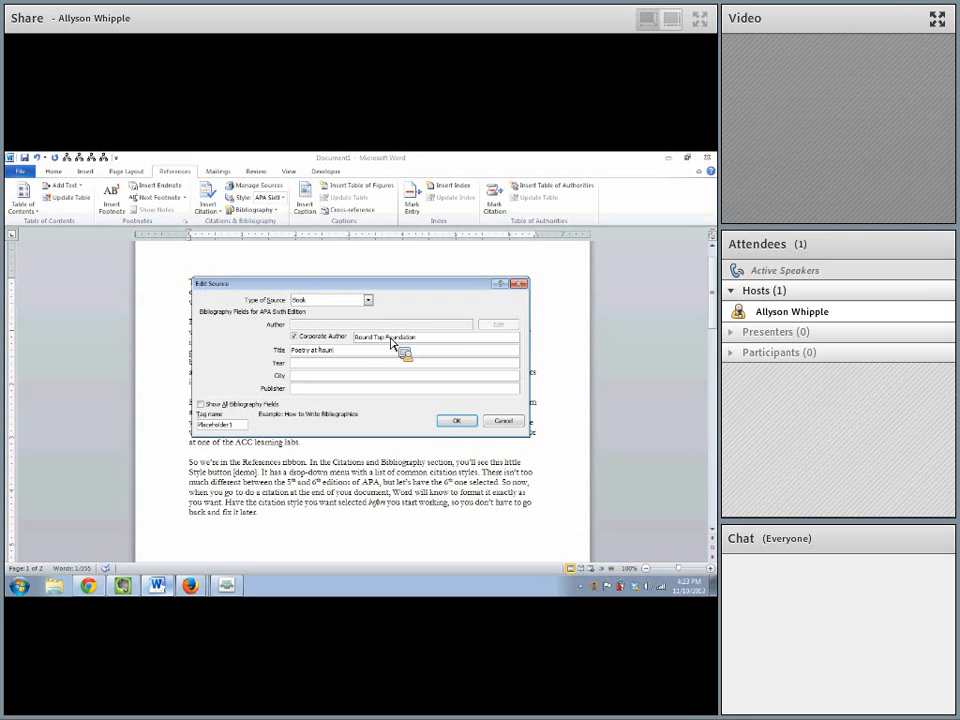
type("Round Top")
- Enter 2011 as the book's year, Houston as the city and RSU Press as the publisher
key("Tab")
type("Housto")
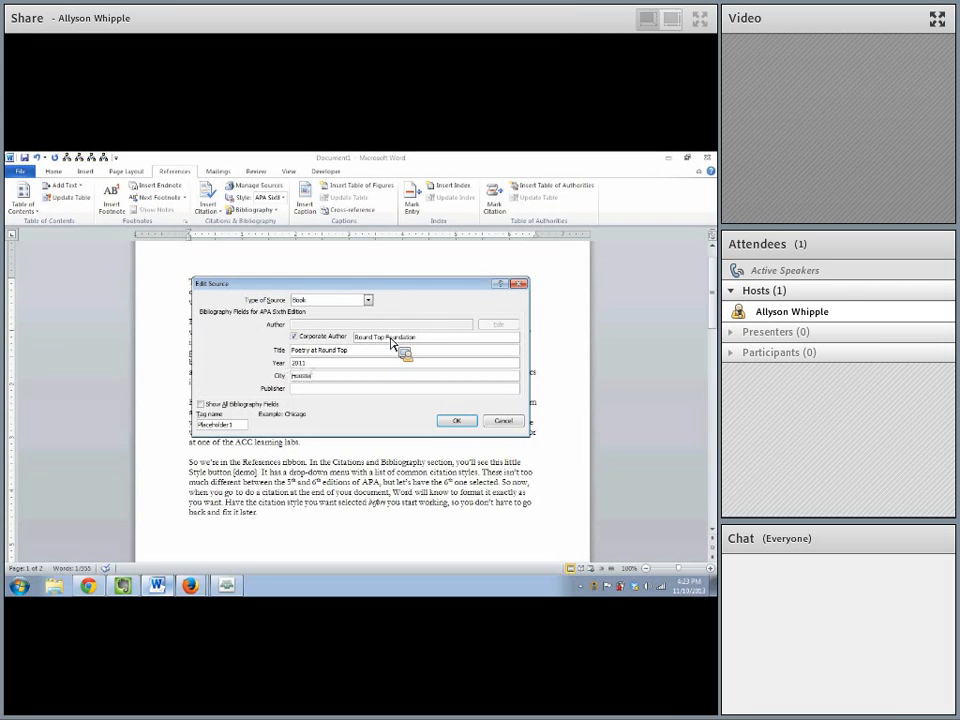
type("n")
key("Tab")
type("RSu")
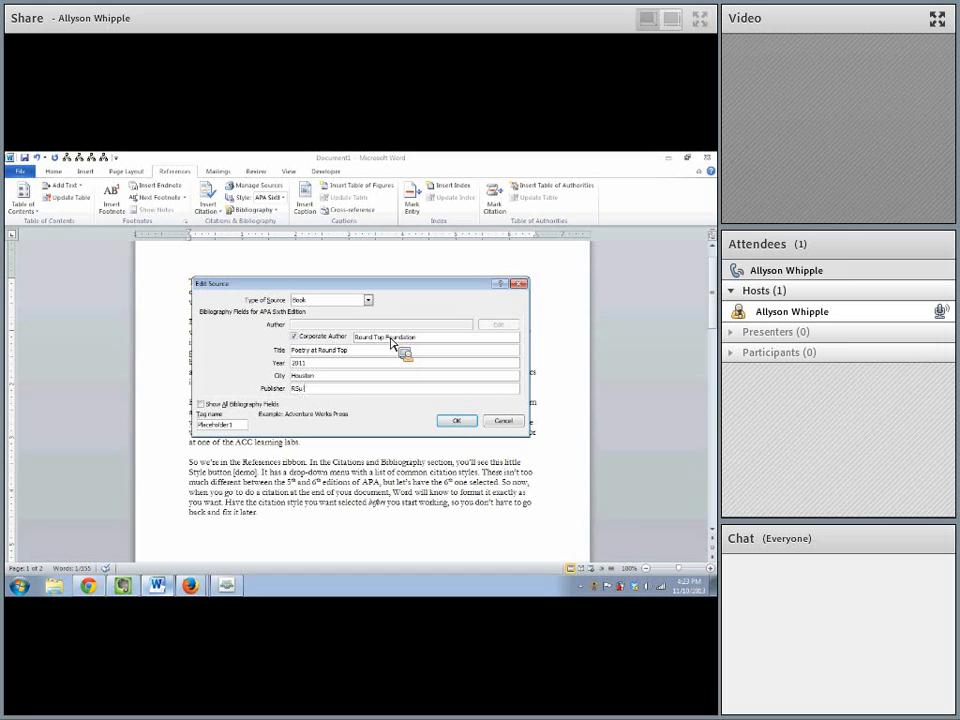
type(" Press")
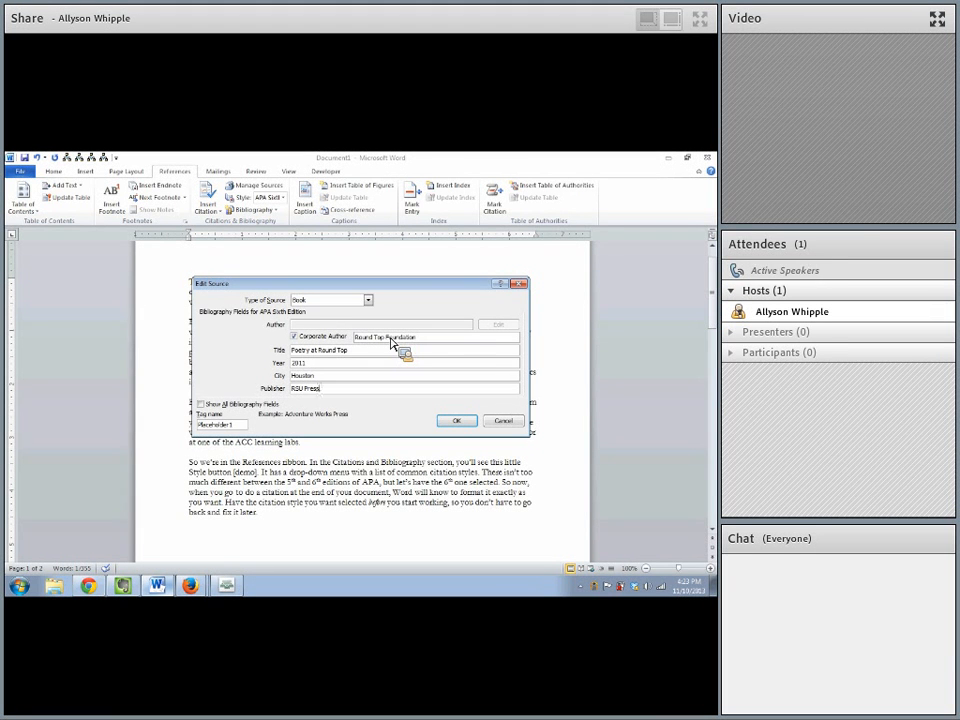
- Replace the source's placeholder tag name with Rou11 and save the edited source
left_click(240, 427)
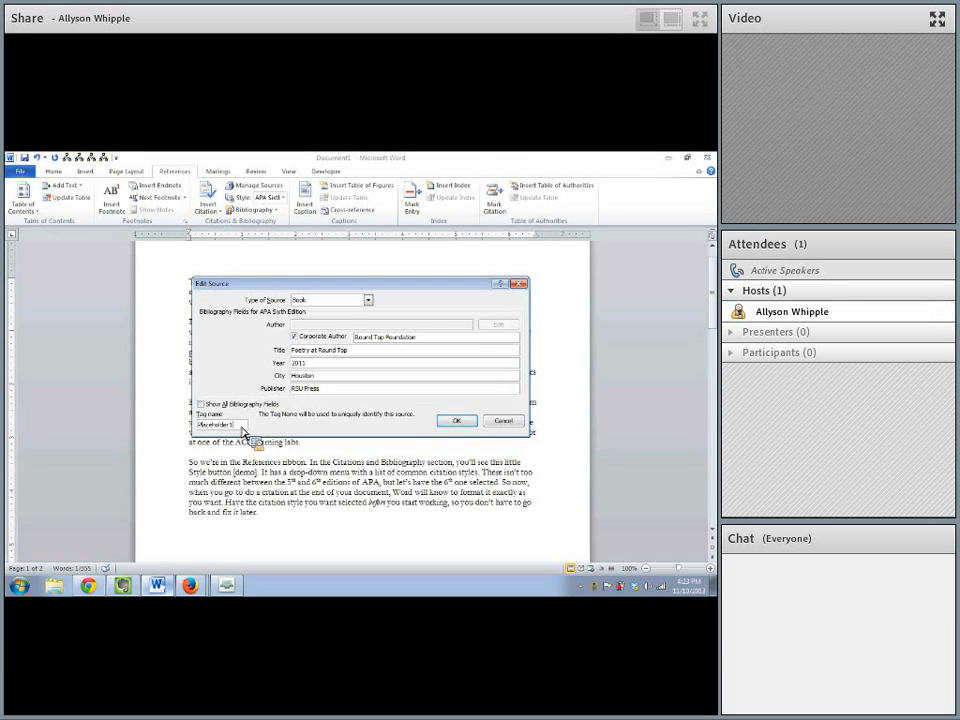
type("Rou11")
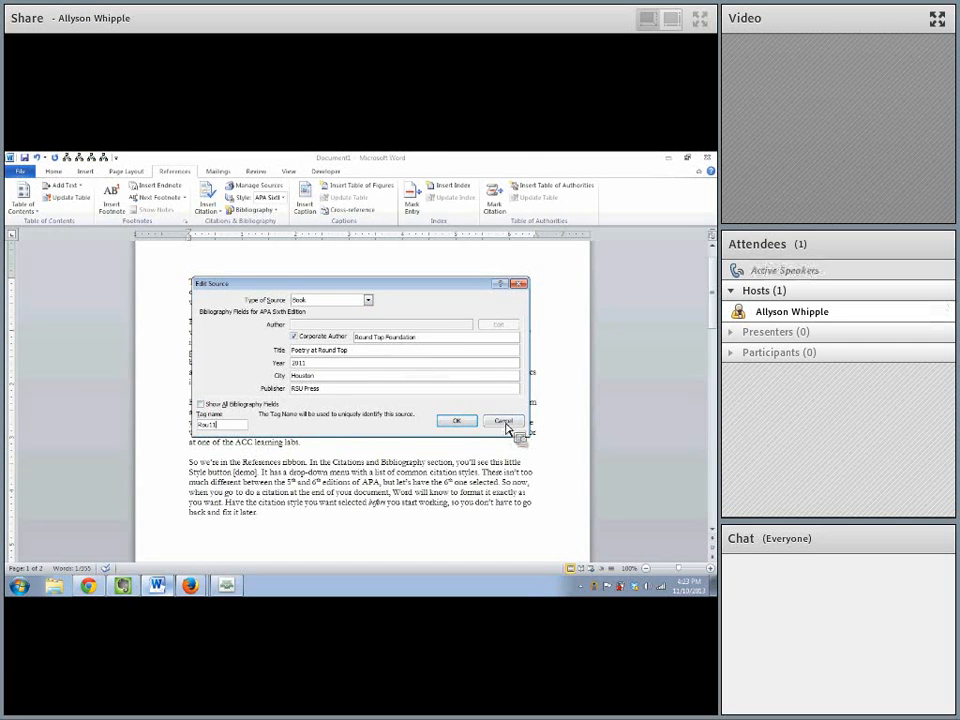
left_click(457, 421)
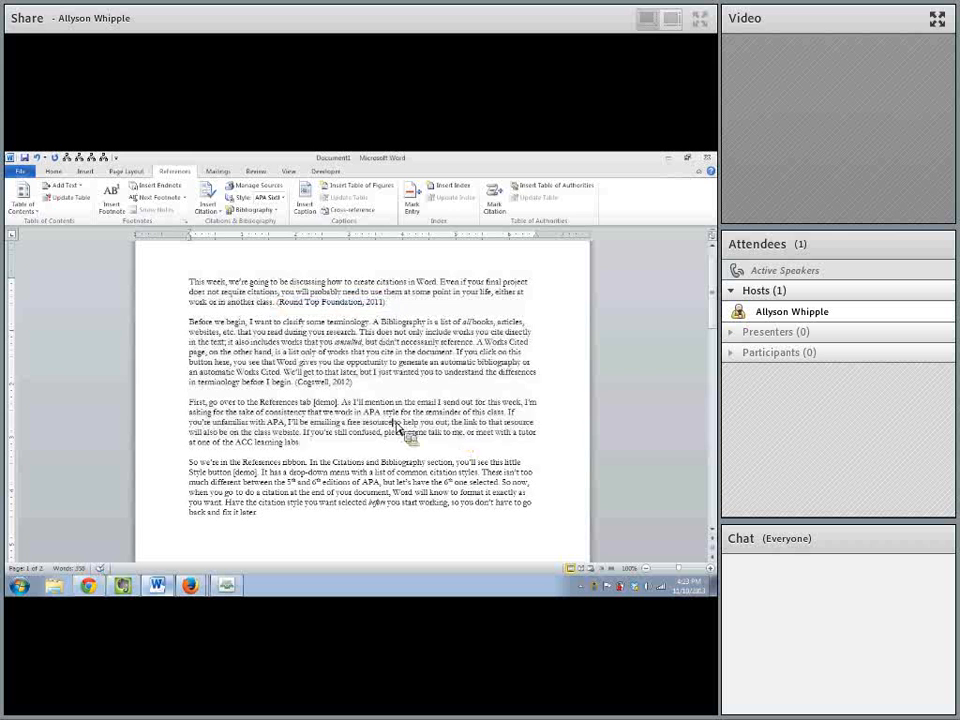
- Check the bibliography page, and review the page-number and suppress options of the first paragraph's citation without applying any
scroll(394, 432, "down", 10)
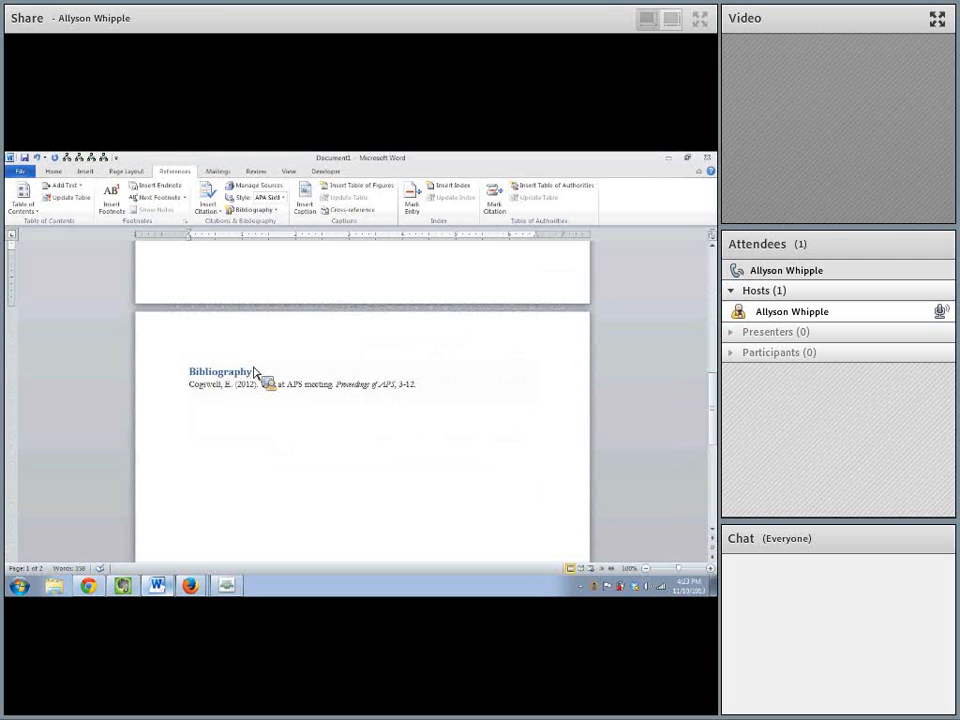
scroll(254, 372, "up", 10)
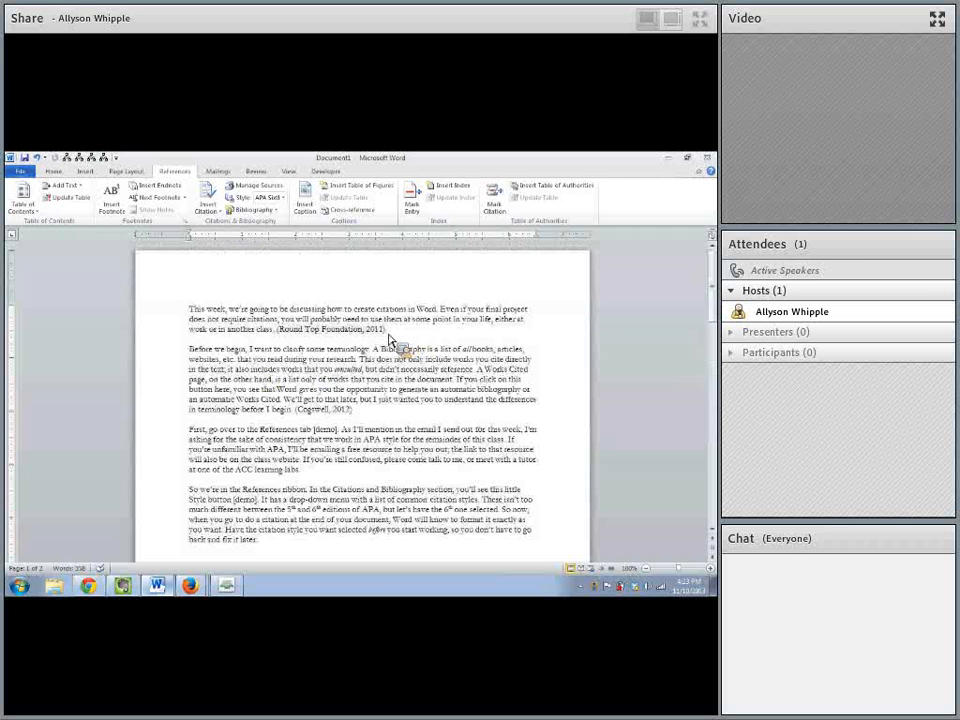
left_click(380, 333)
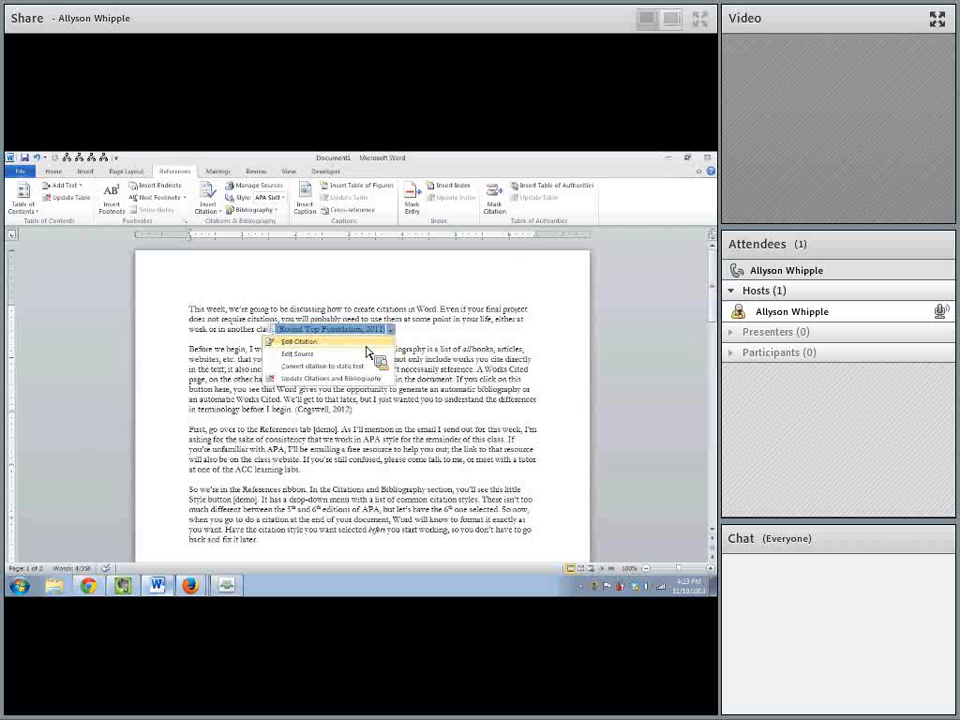
left_click(367, 343)
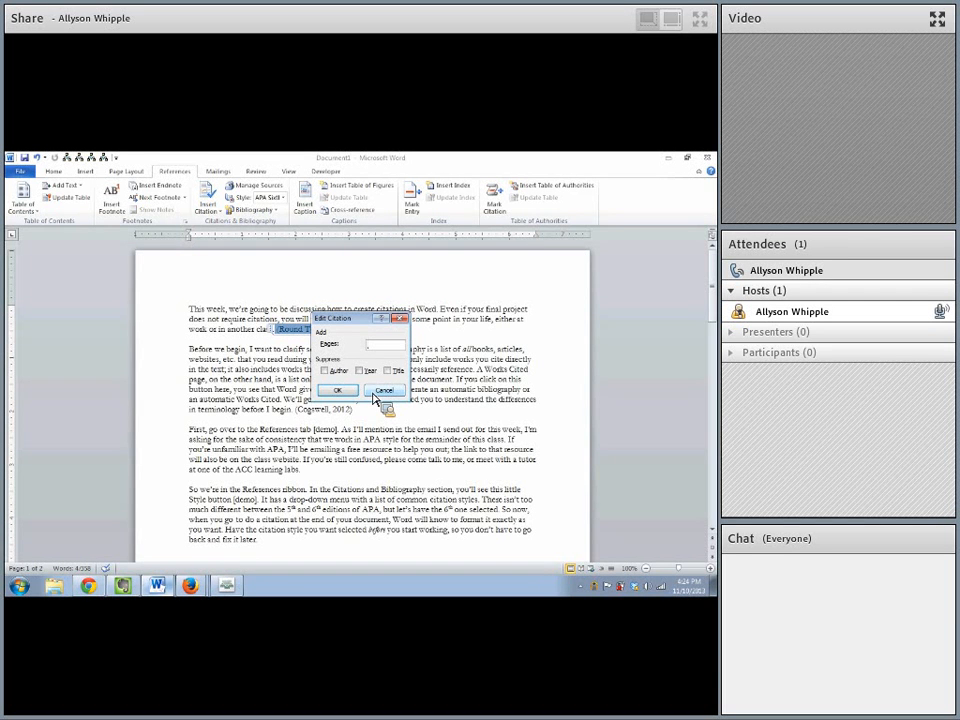
left_click(376, 392)
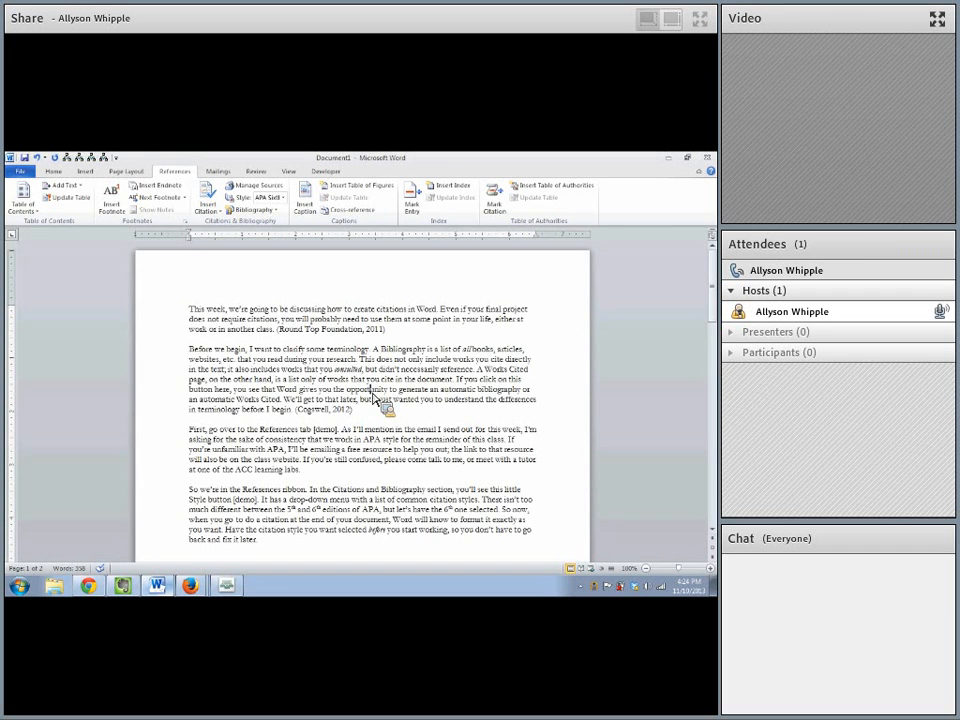
- Review the sort options for managing sources, and copy Letters to the World (2008) from the master list to the current list
left_click(321, 468)
left_click(242, 189)
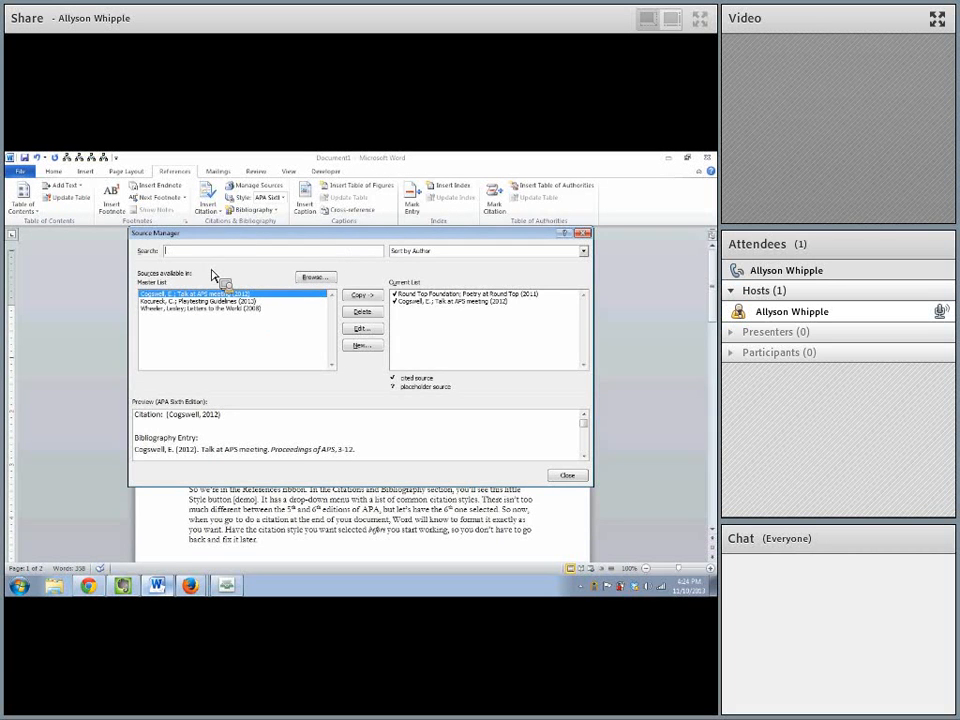
left_click(435, 254)
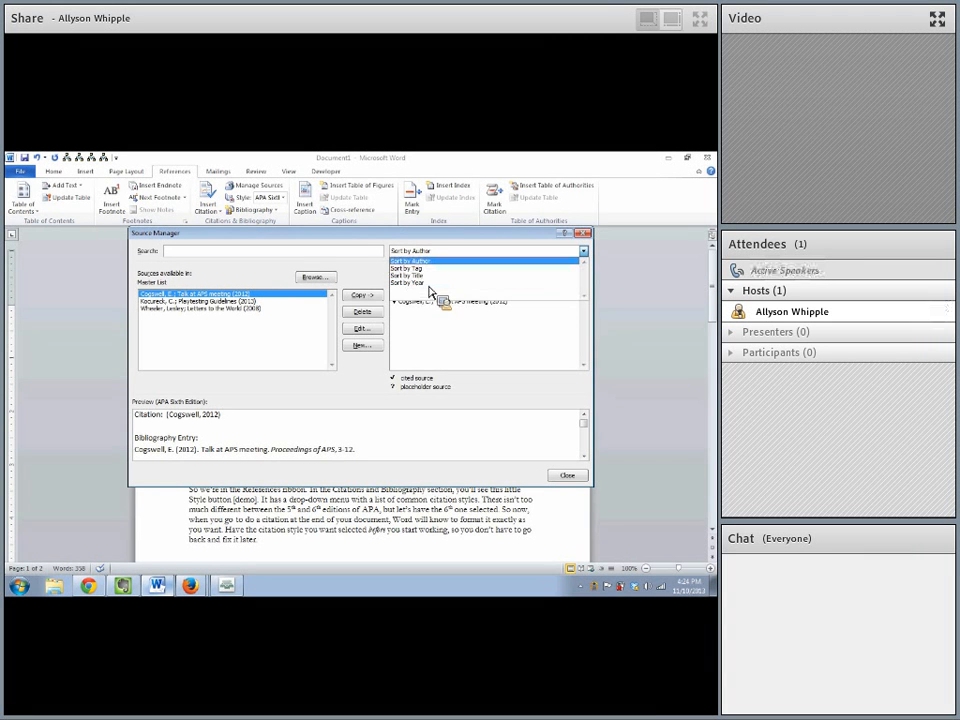
left_click(410, 247)
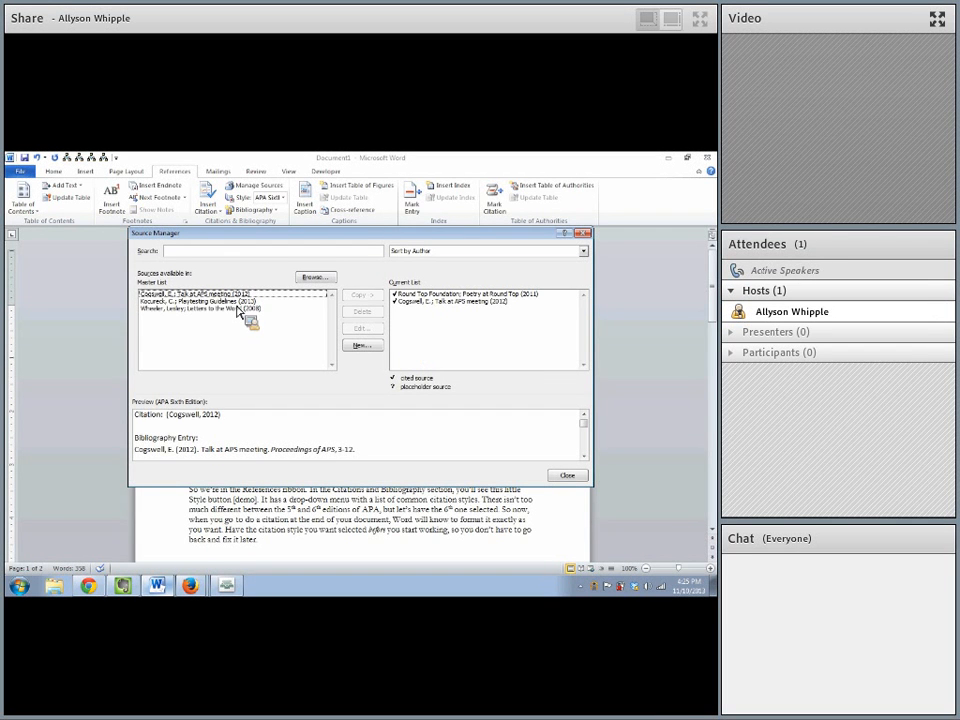
left_click(163, 314)
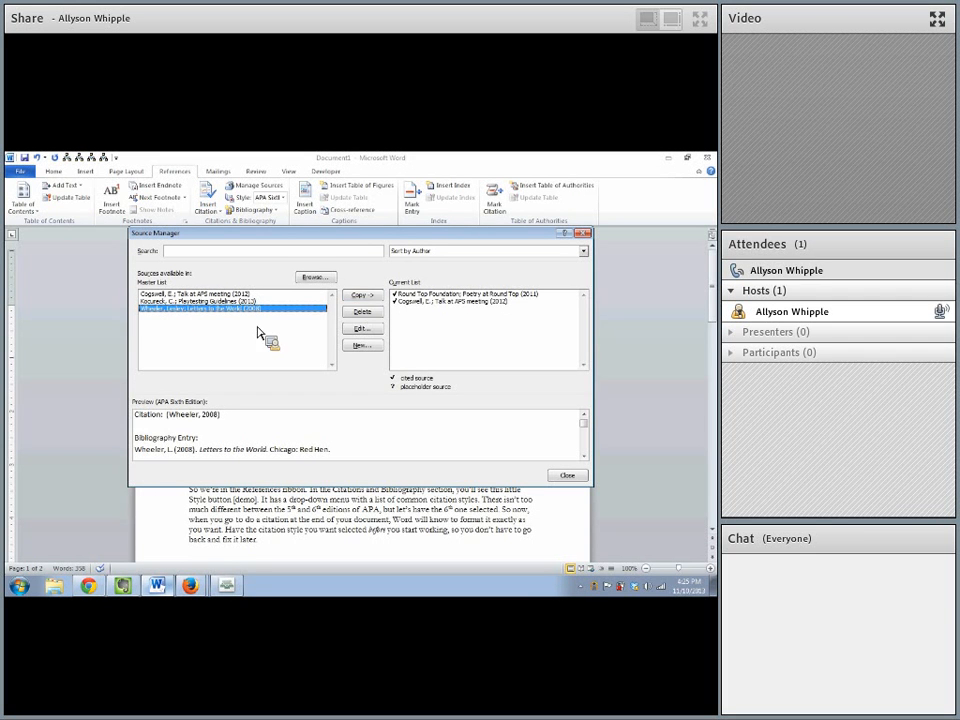
left_click(362, 296)
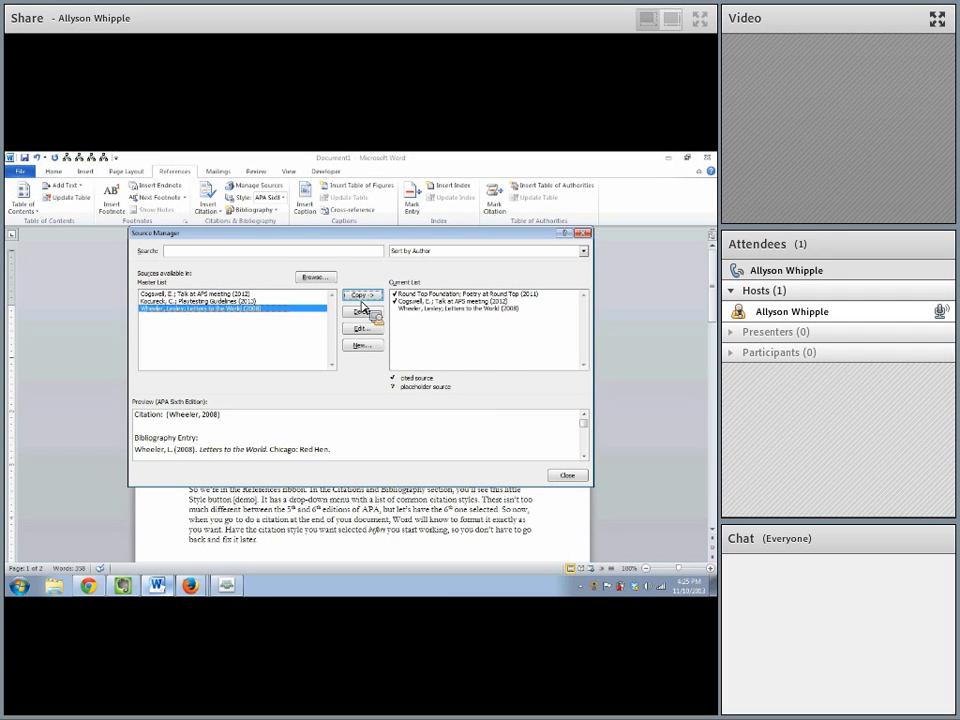
left_click(424, 321)
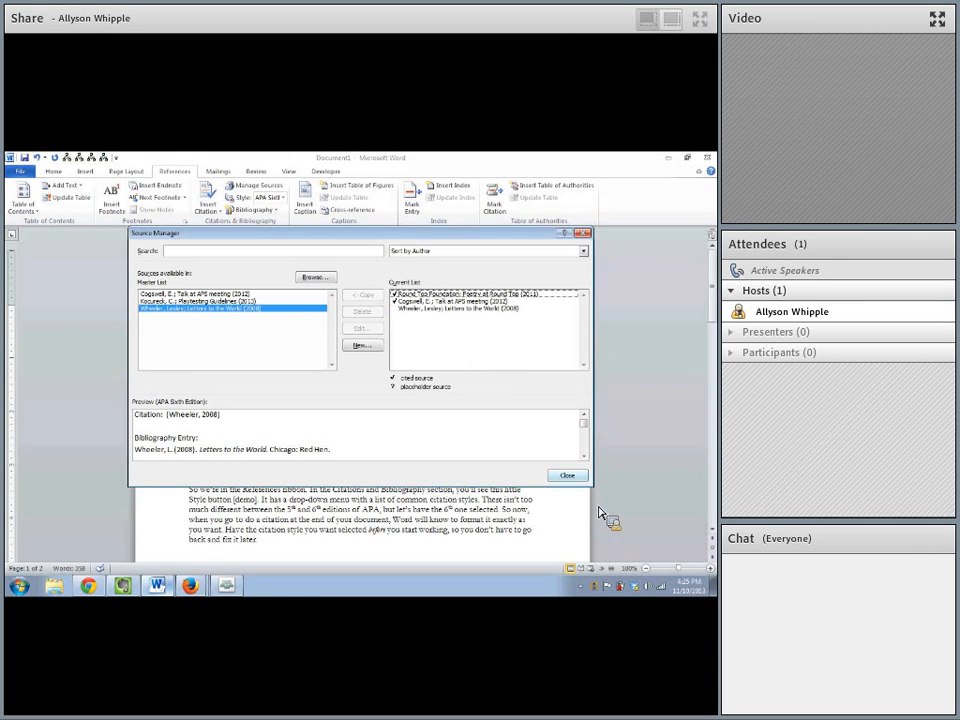
left_click(567, 476)
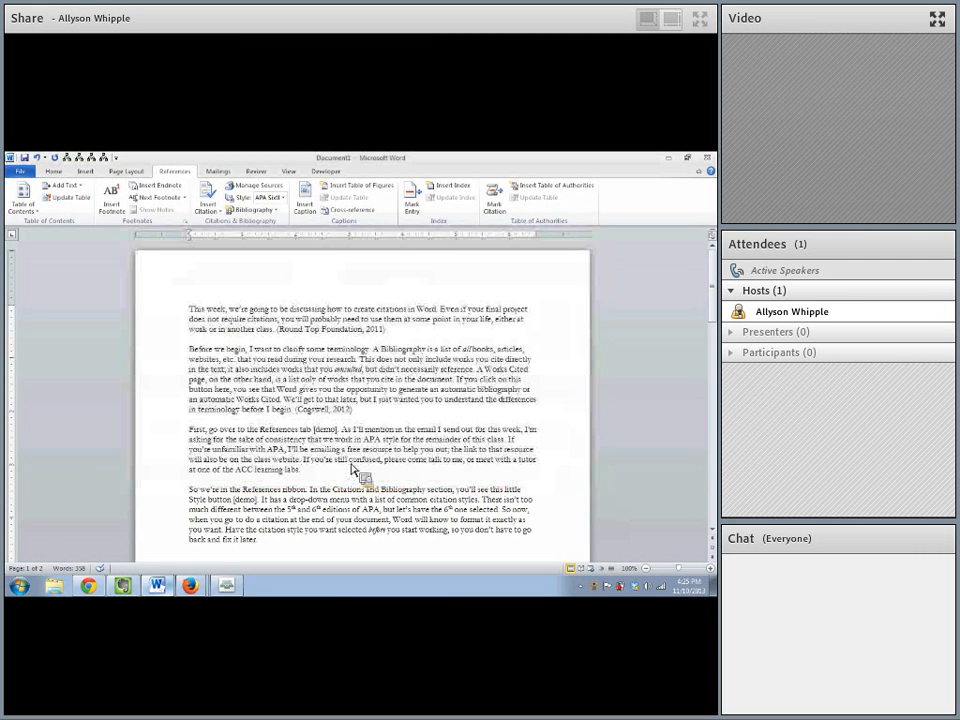
- Examine the bibliography page, the in-text citations, and the current list's preview of the Letters to the World source
scroll(446, 499, "down", 10)
scroll(440, 498, "up", 10)
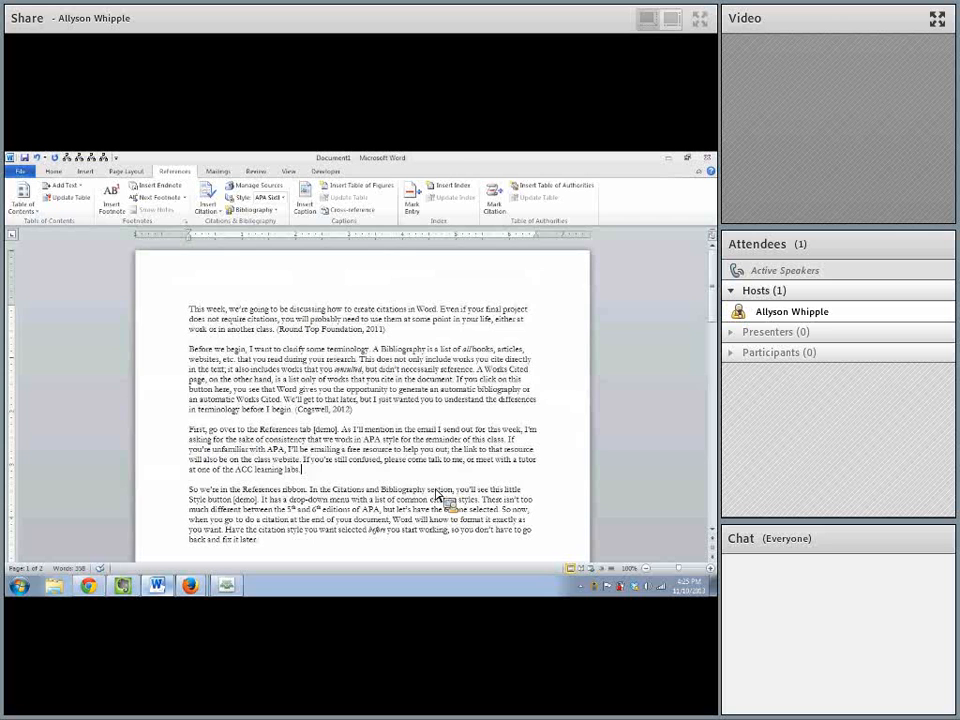
scroll(436, 496, "down", 10)
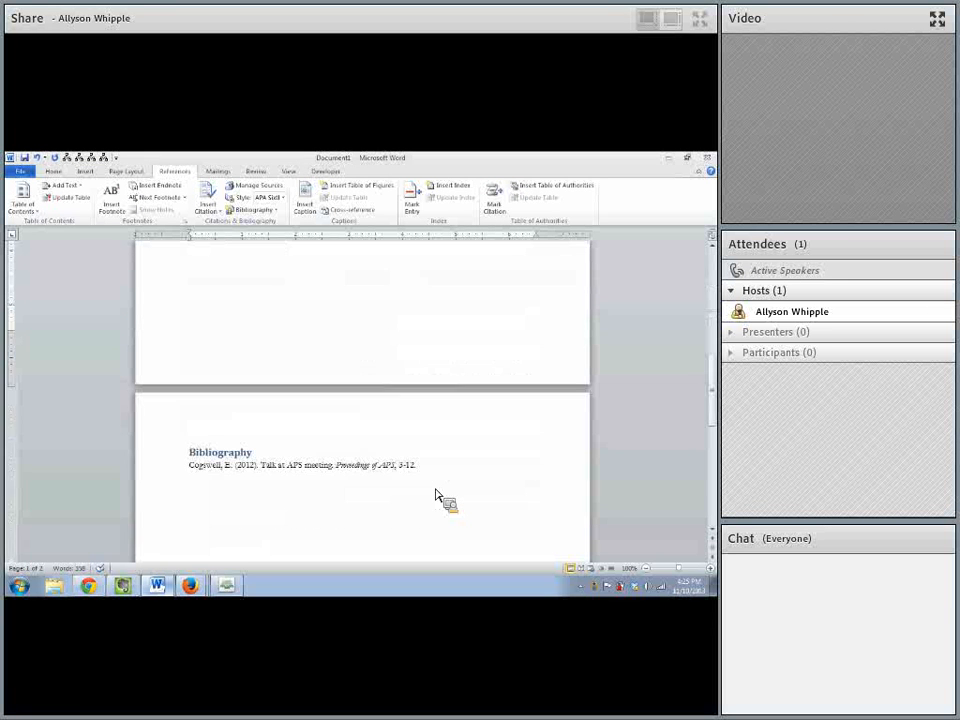
scroll(436, 496, "up", 10)
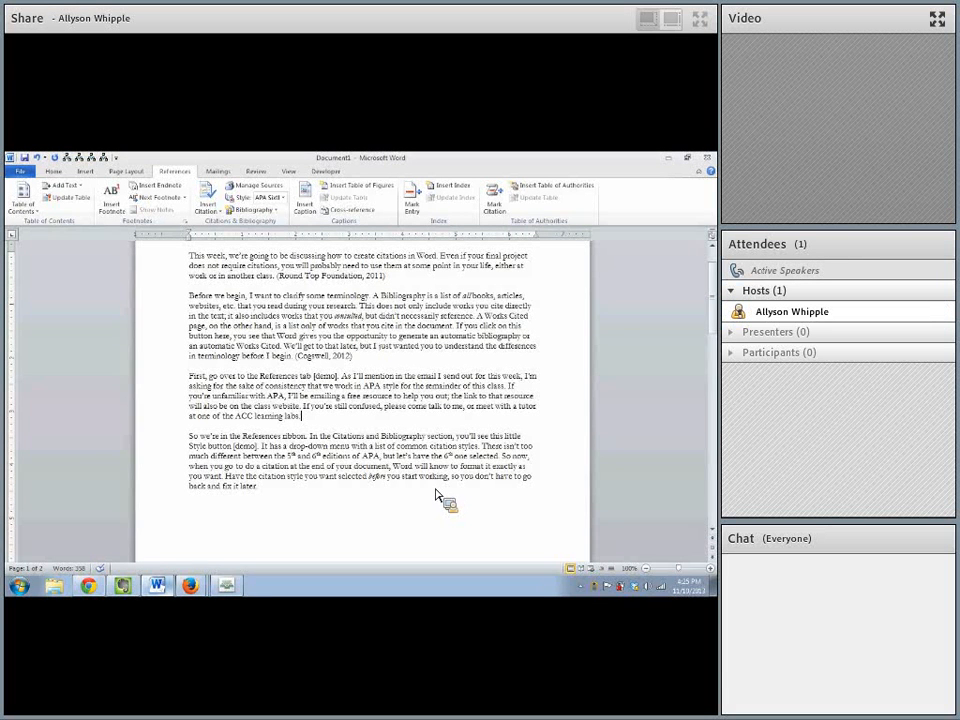
left_click(261, 190)
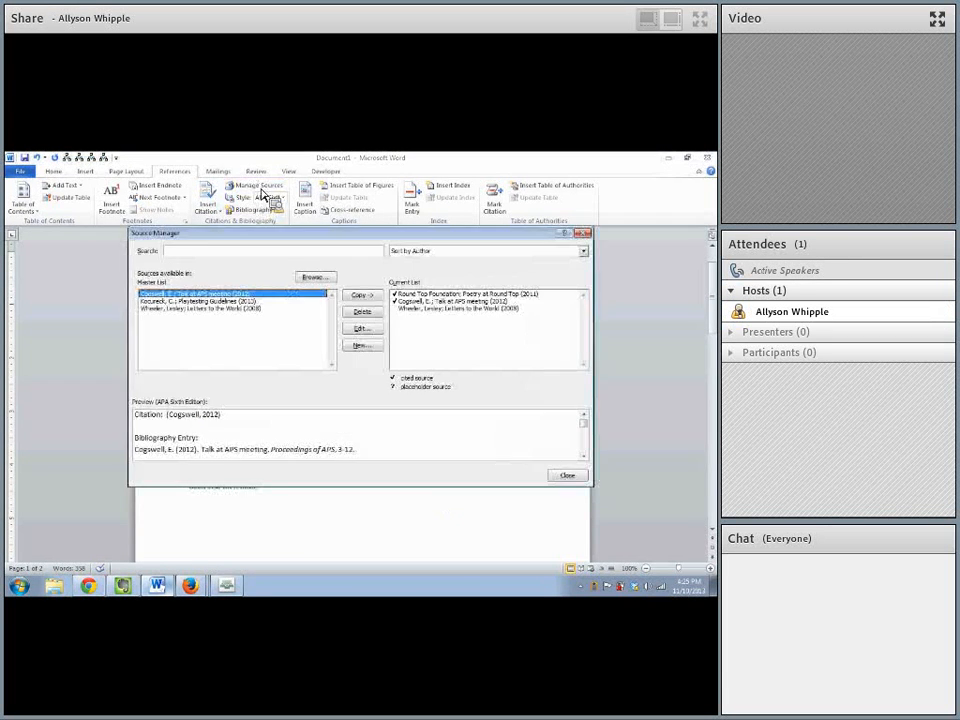
left_click(480, 312)
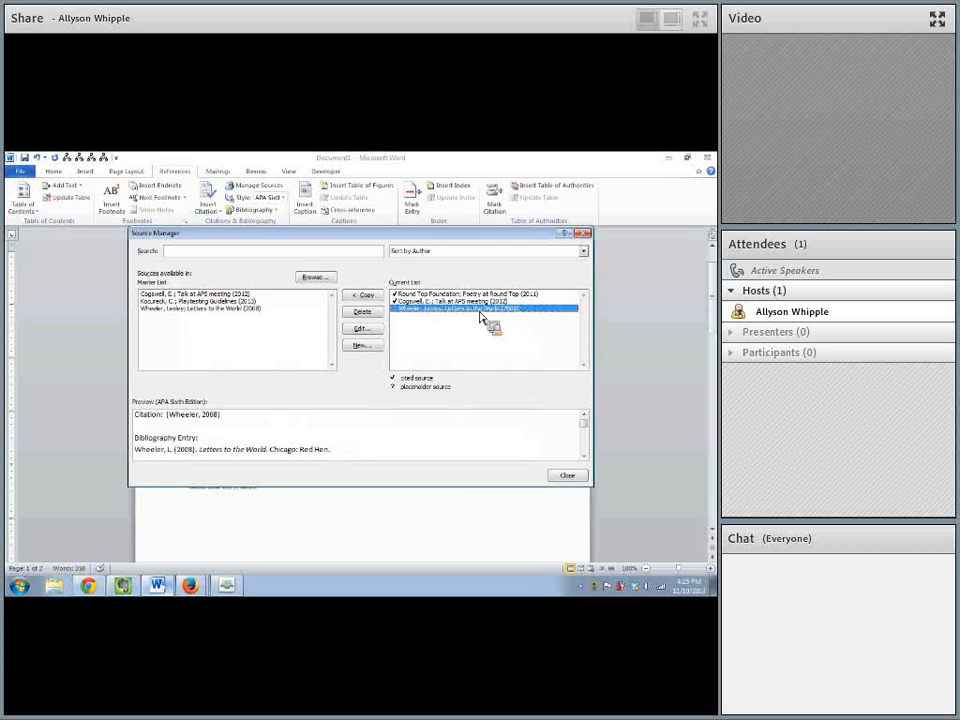
left_click_drag(480, 317, 358, 452)
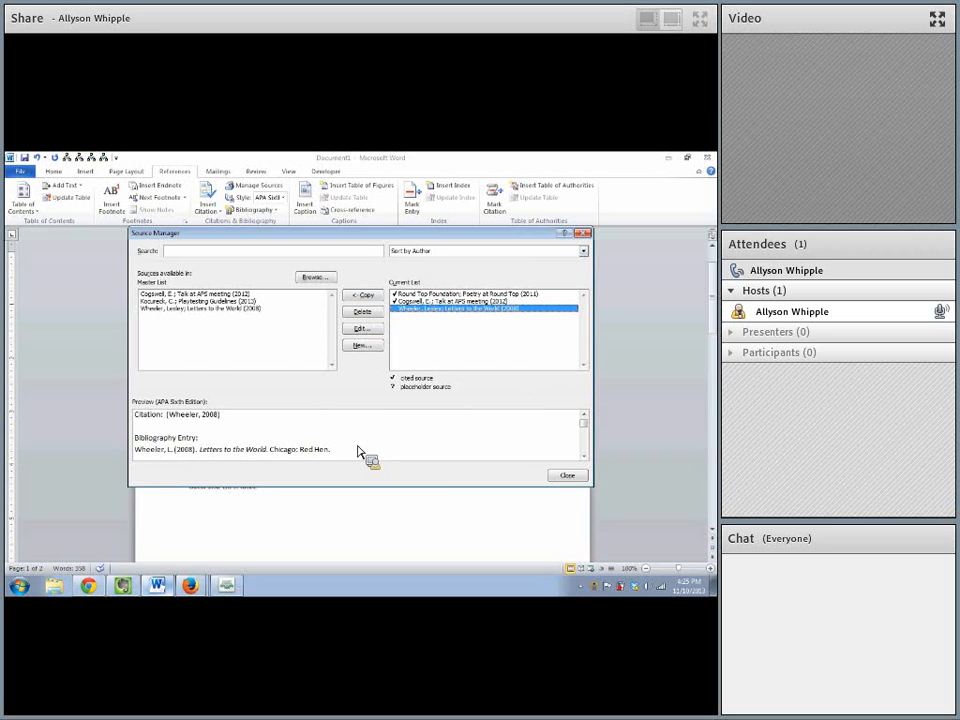
left_click(570, 477)
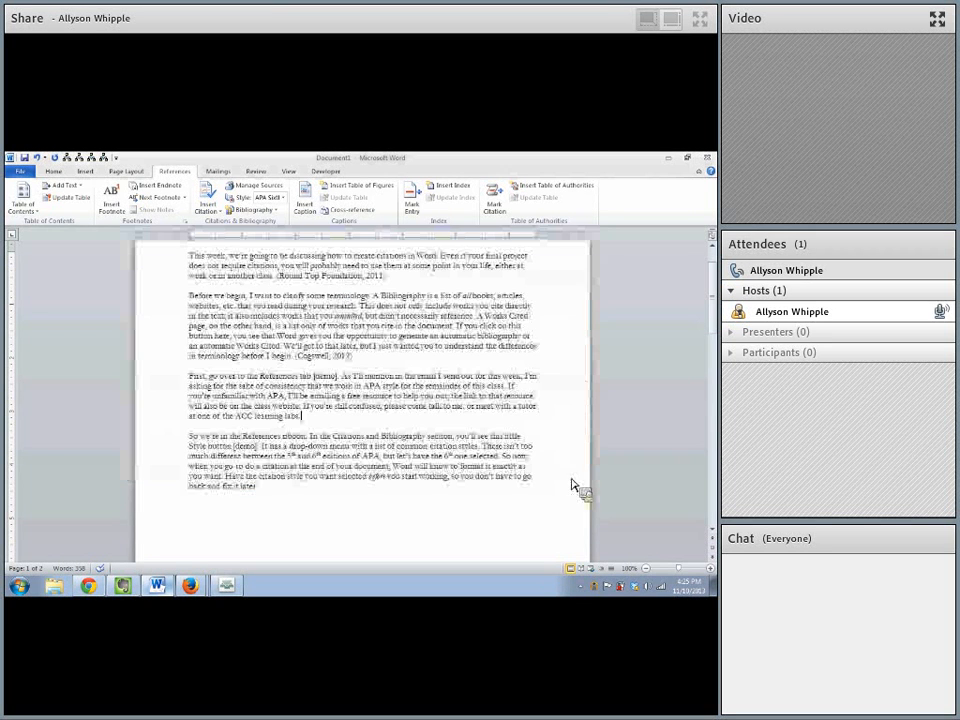
scroll(400, 422, "down", 5)
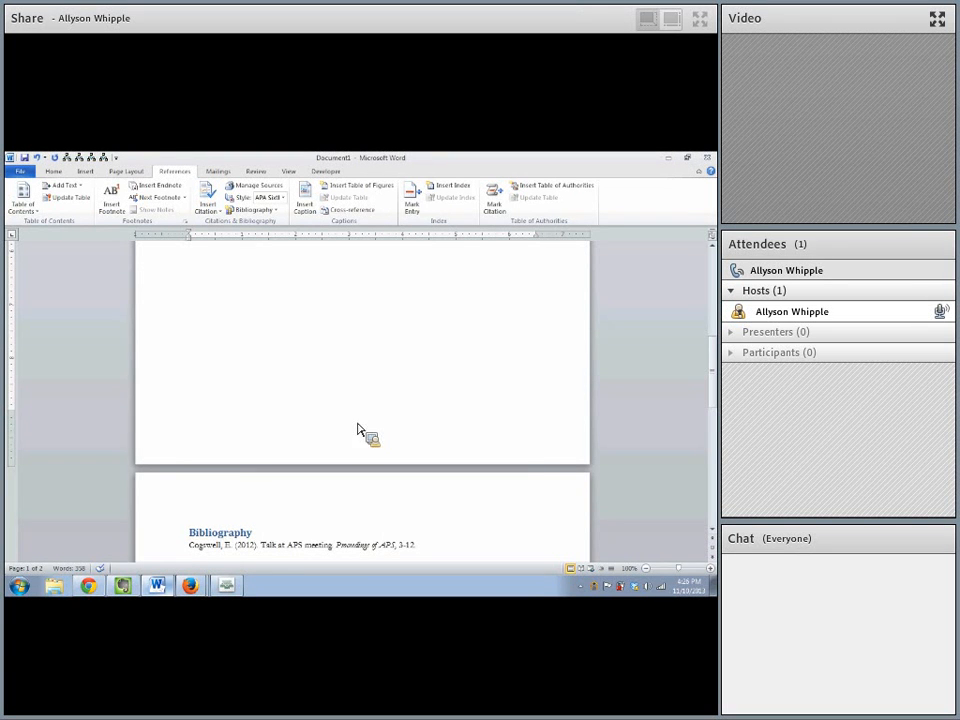
scroll(400, 460, "up", 3)
scroll(437, 500, "up", 5)
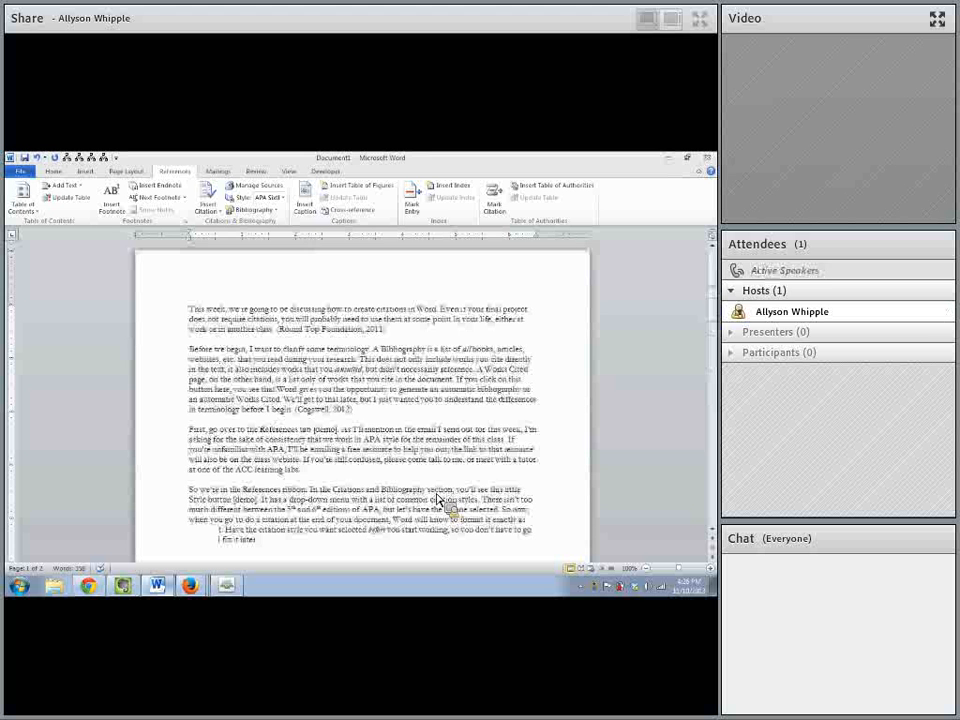
left_click(344, 411)
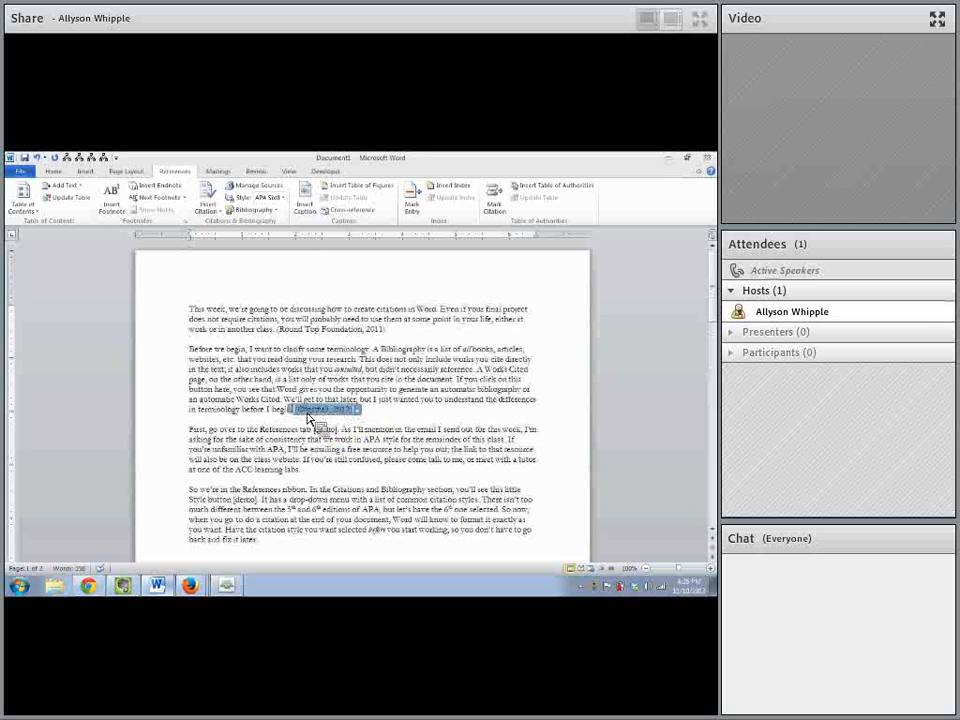
left_click(384, 329)
left_click(393, 329)
left_click_drag(335, 331, 302, 323)
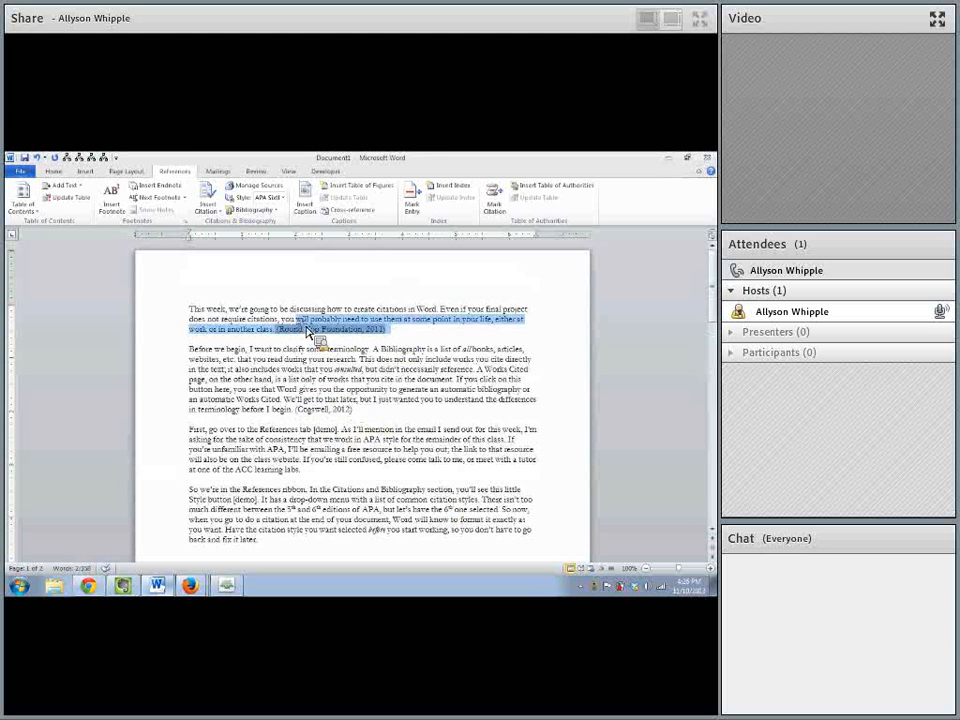
left_click(302, 359)
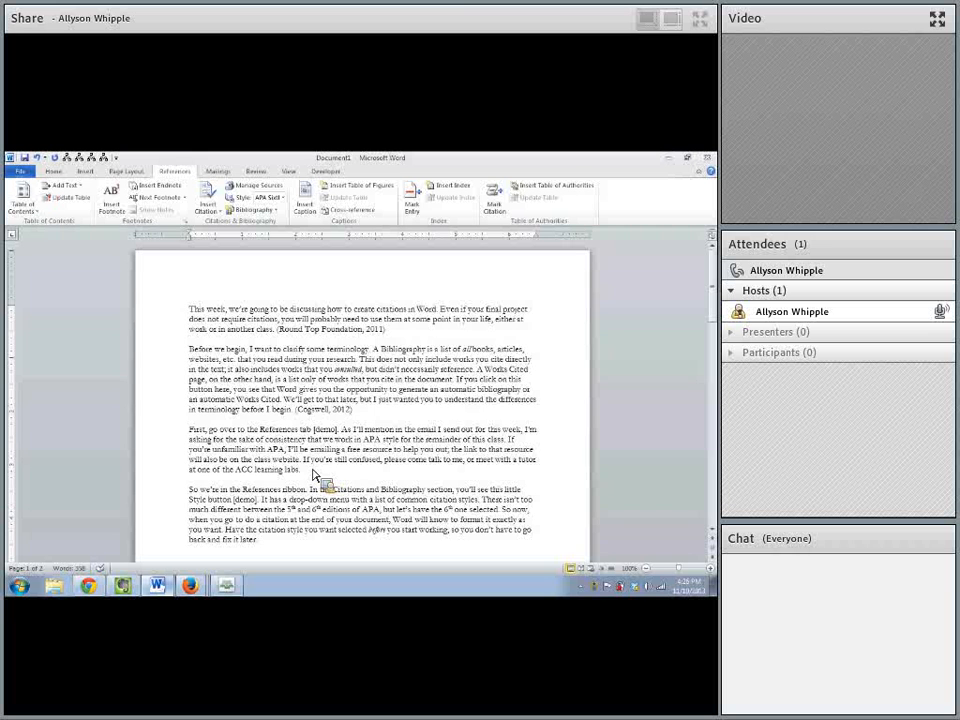
- Insert a footnote after the sentence ending "common citation styles" in the fourth paragraph, reading "Here is some background information."
scroll(305, 500, "down", 2)
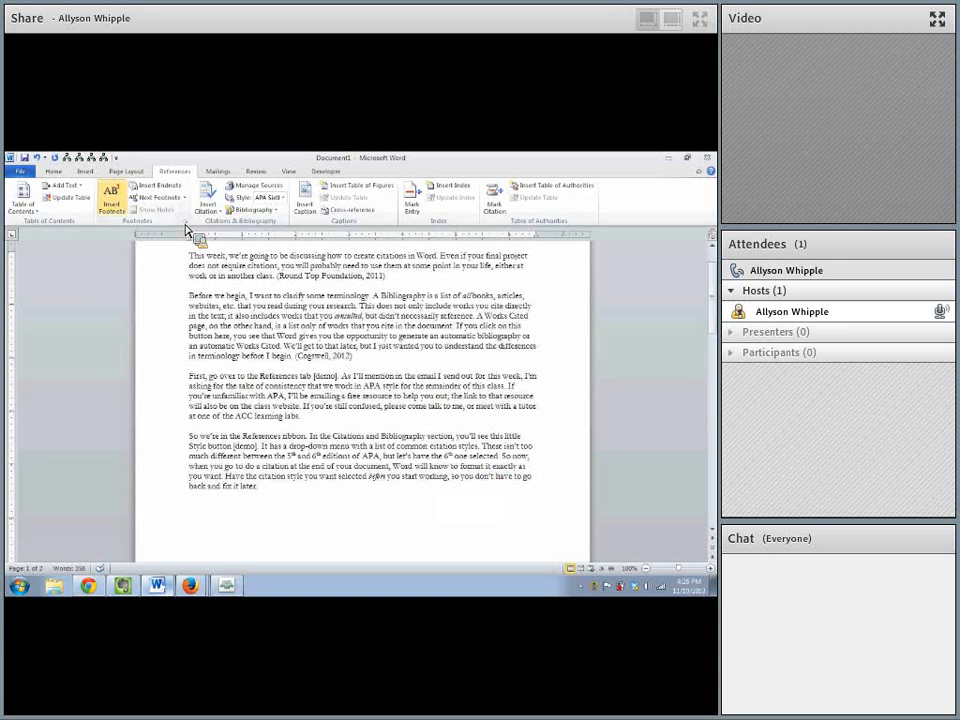
left_click(120, 207)
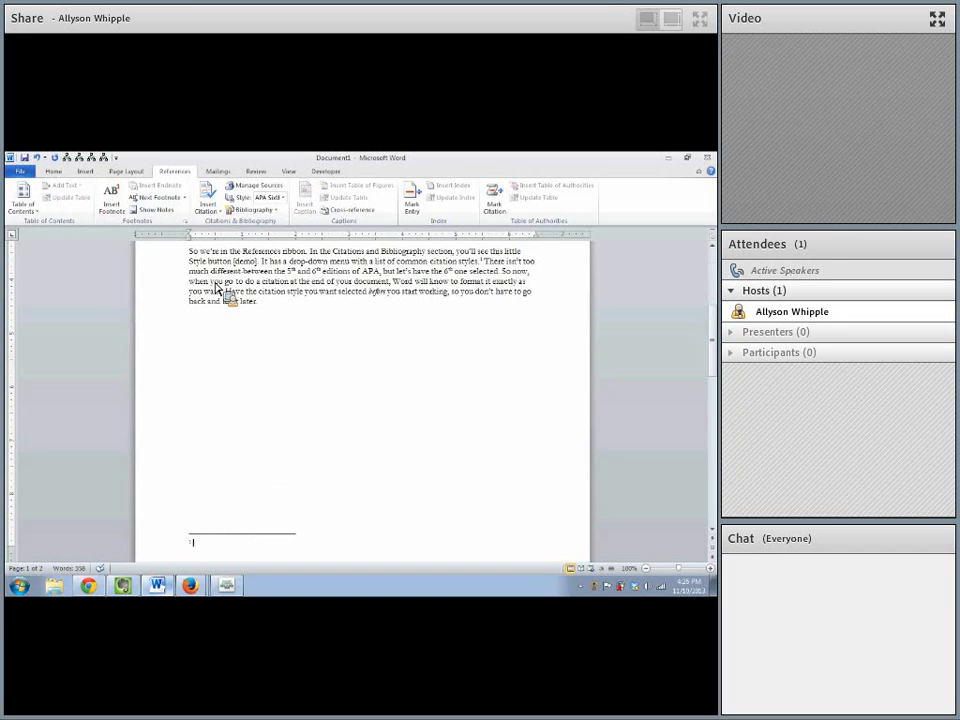
type("Here is some")
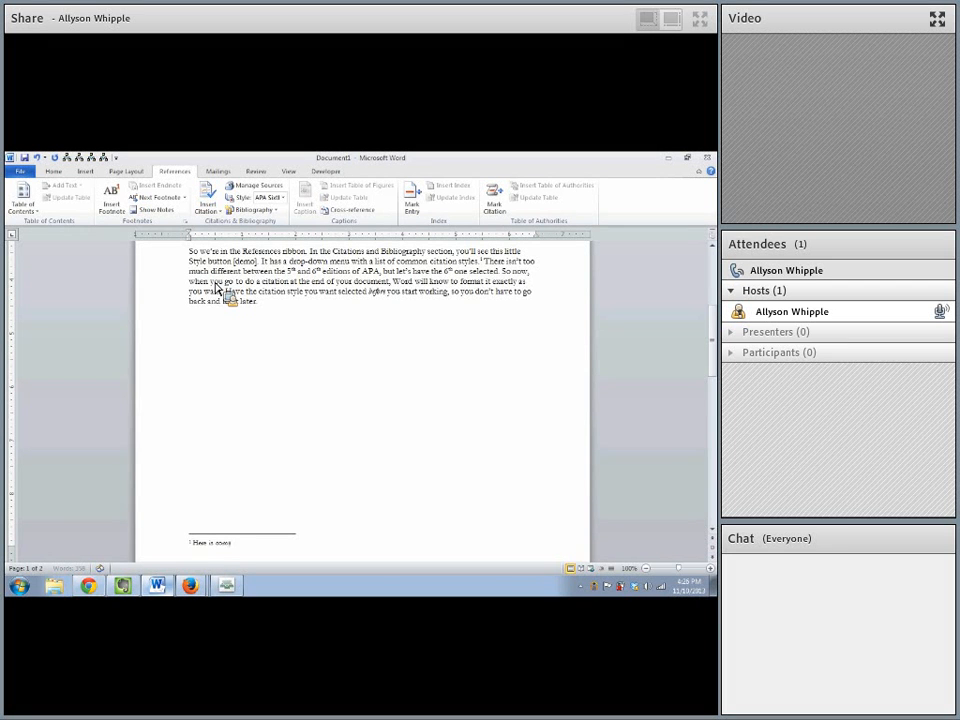
type(" background i")
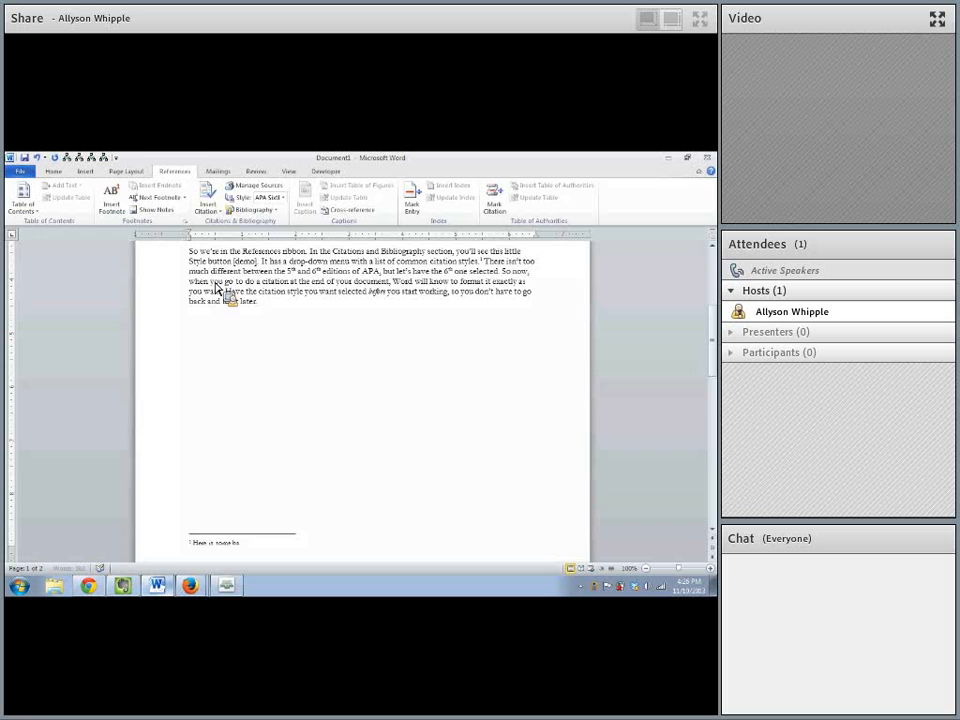
type("nformation.")
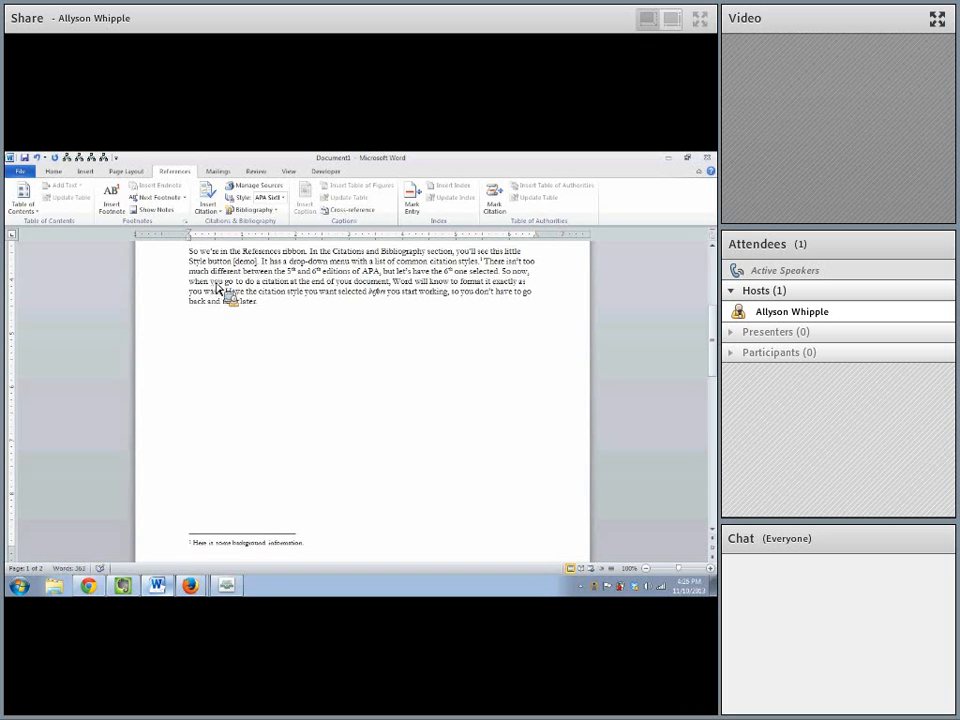
- Insert a second footnote after "at the end of your document" in the fourth paragraph, containing a citation of Letters to the World (2008)
scroll(447, 275, "up", 2)
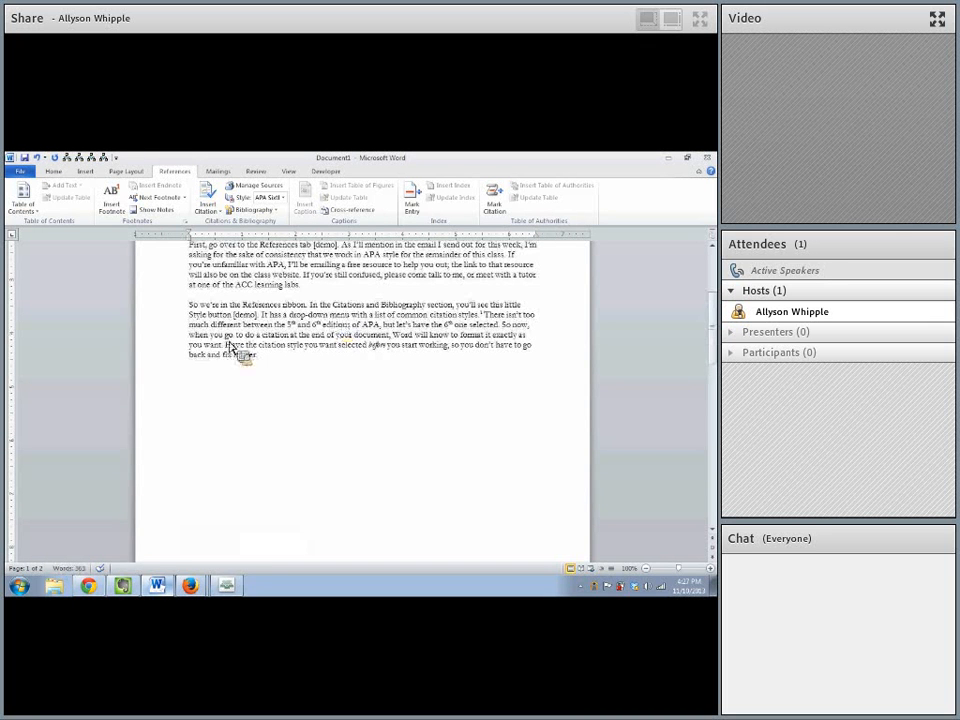
left_click(388, 336)
left_click(122, 210)
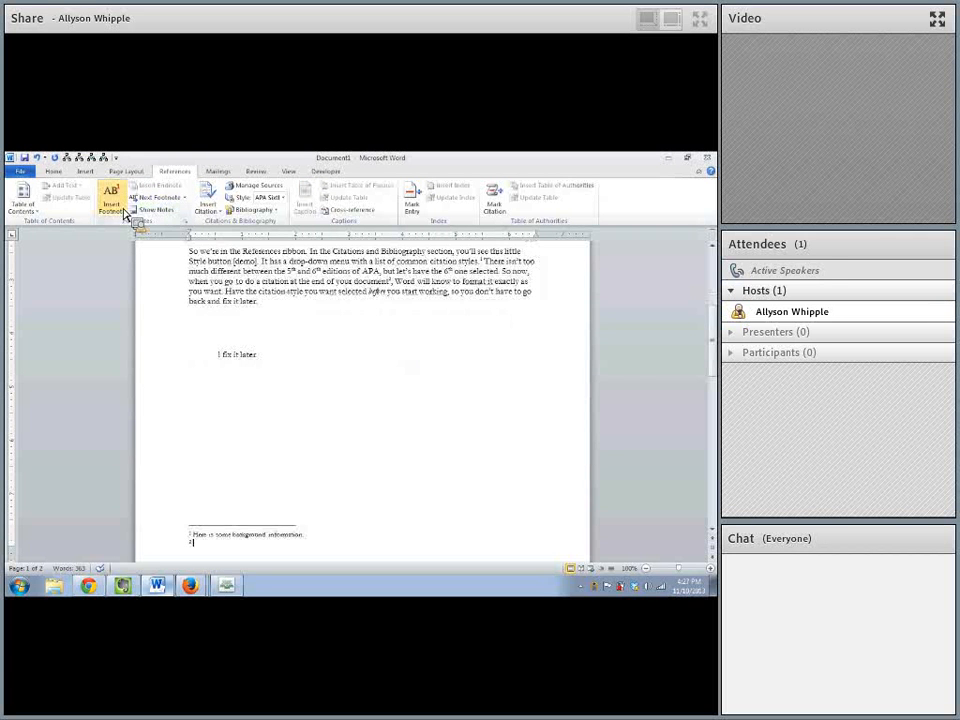
left_click(209, 208)
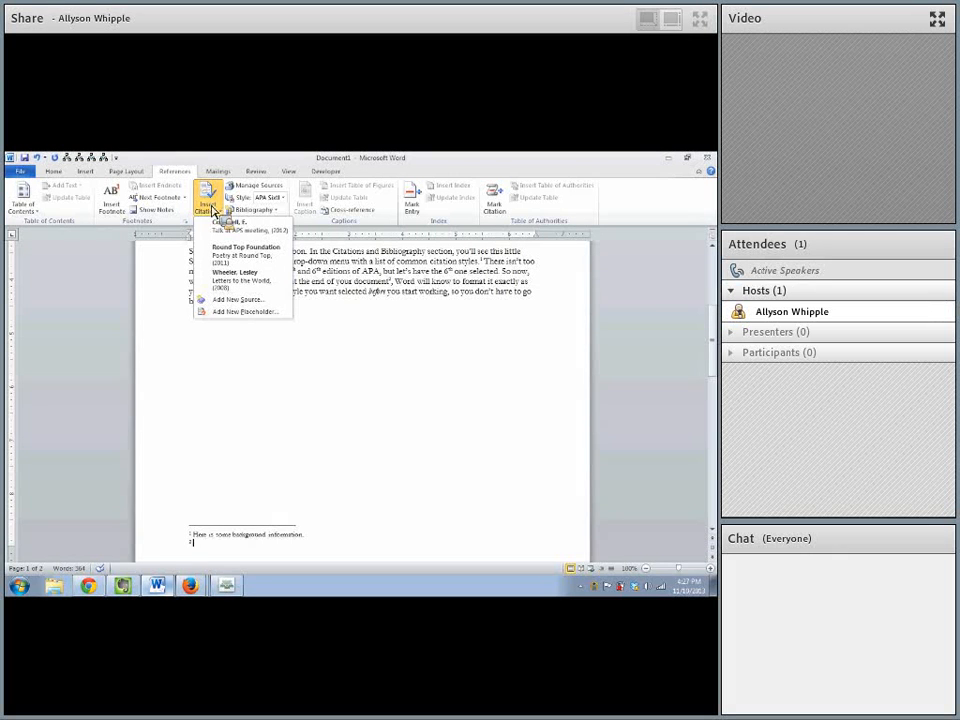
left_click(240, 276)
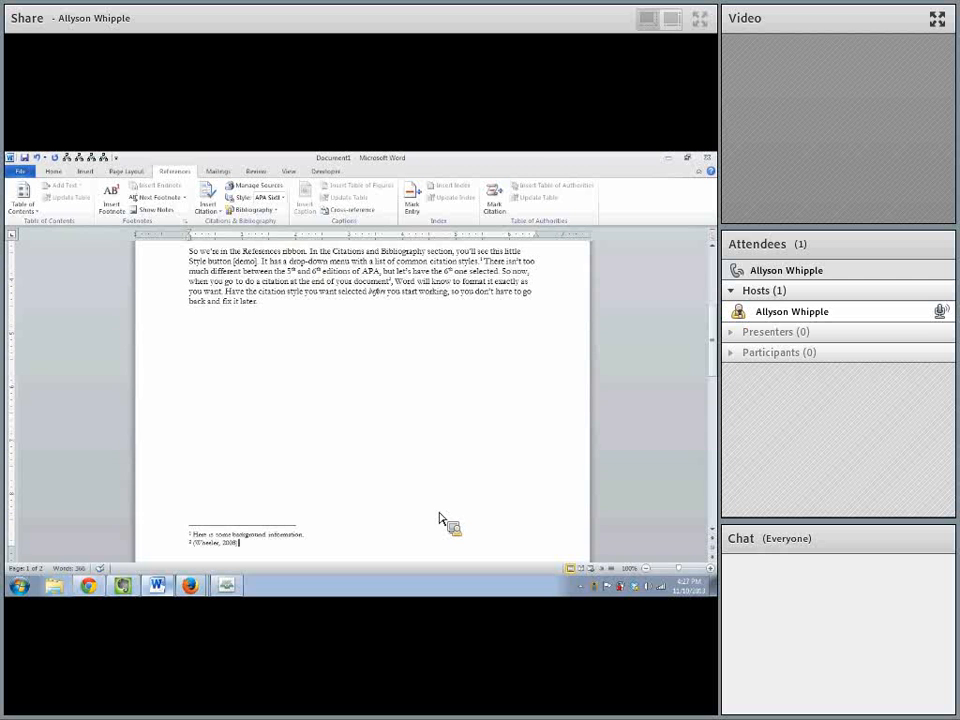
- Review the cited marks in the Source Manager's current list and the sources available for citation, without changing anything
left_click(263, 188)
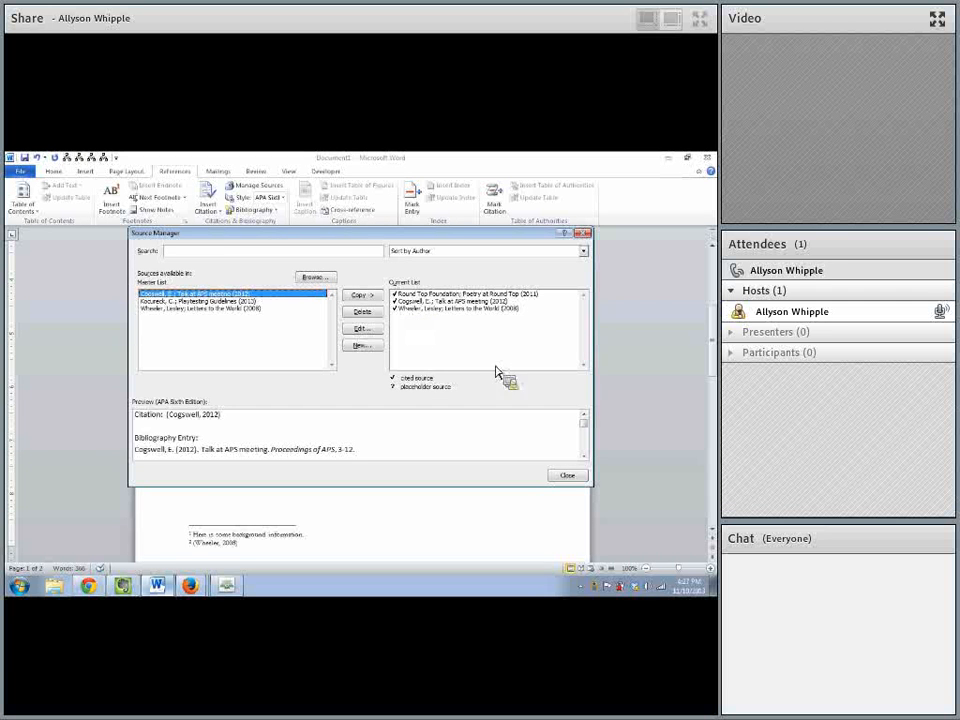
left_click(567, 475)
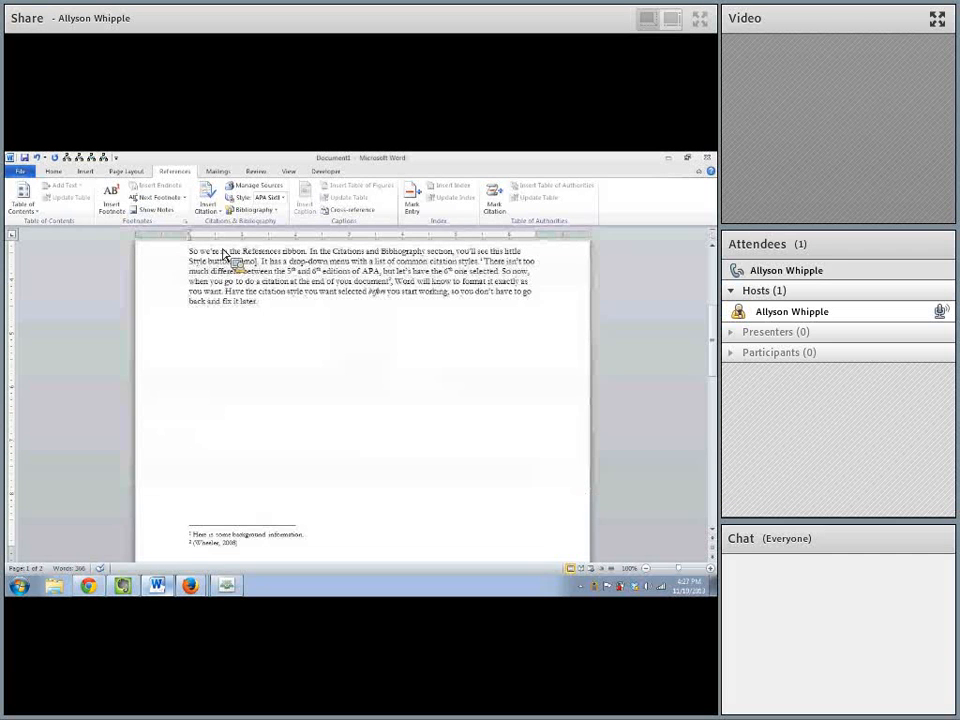
left_click(217, 210)
left_click(450, 298)
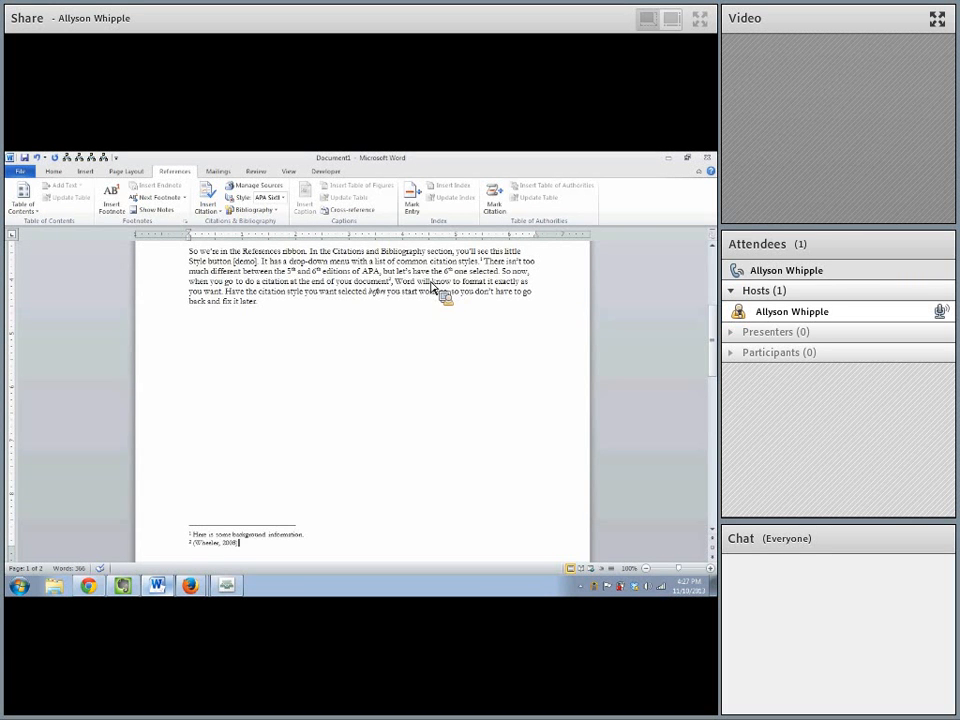
- Insert an endnote after "ACC learning labs" at the end of the third paragraph, reading "This is an endnote"
scroll(274, 320, "up", 3)
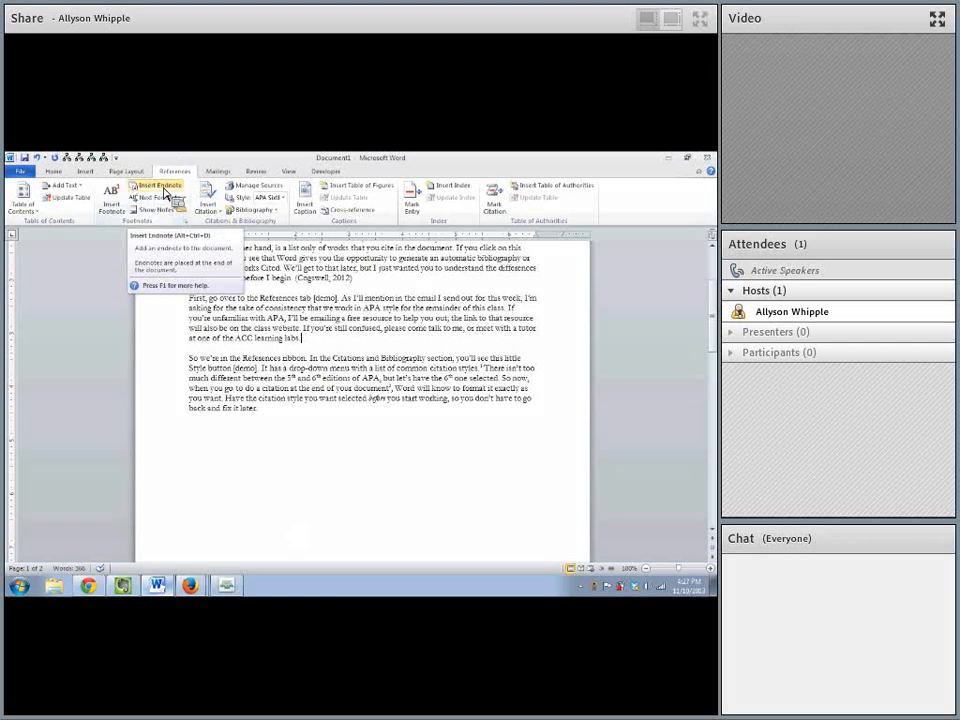
left_click(165, 190)
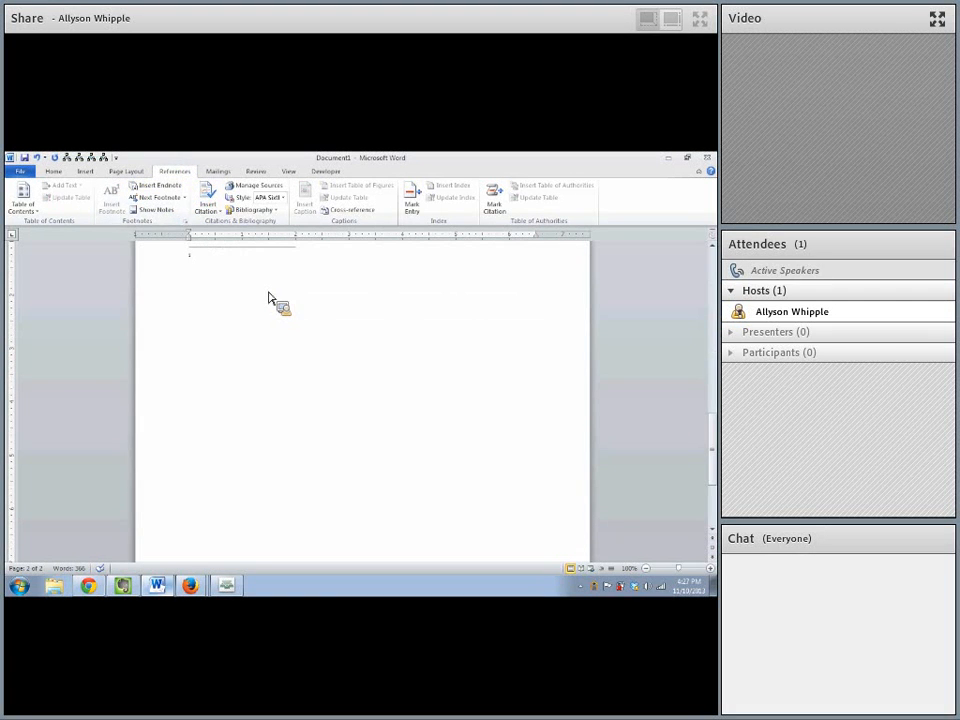
type("This is an endnote")
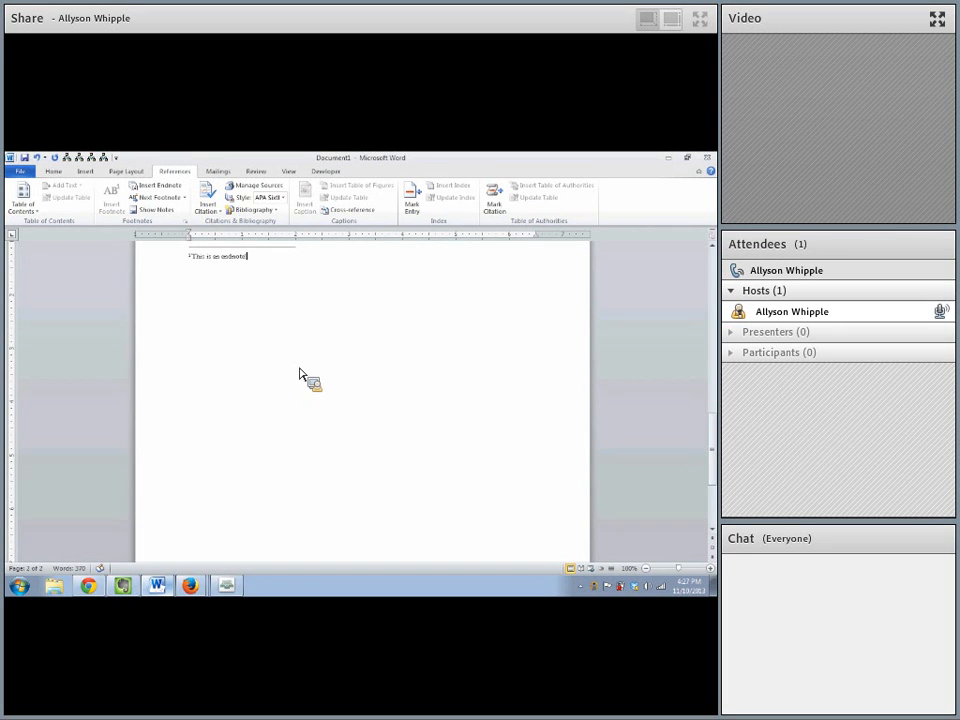
- Place endnotes at the end of the document, use the *, †, ‡, § number format, restart numbering each section, and apply to the whole document
scroll(330, 365, "up", 3)
scroll(328, 363, "up", 3)
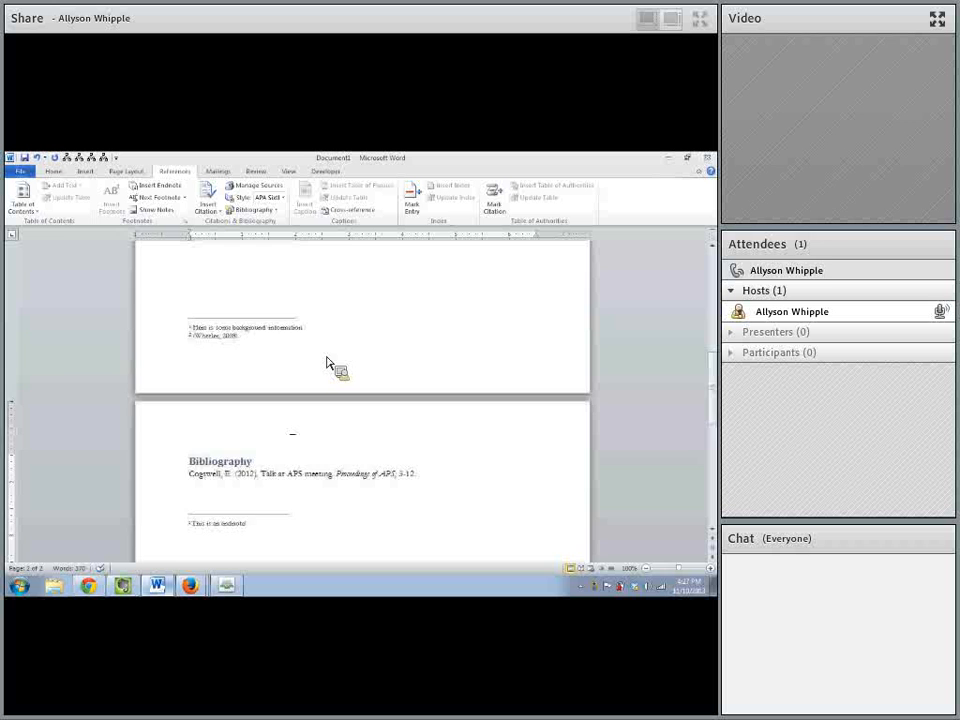
scroll(326, 363, "up", 5)
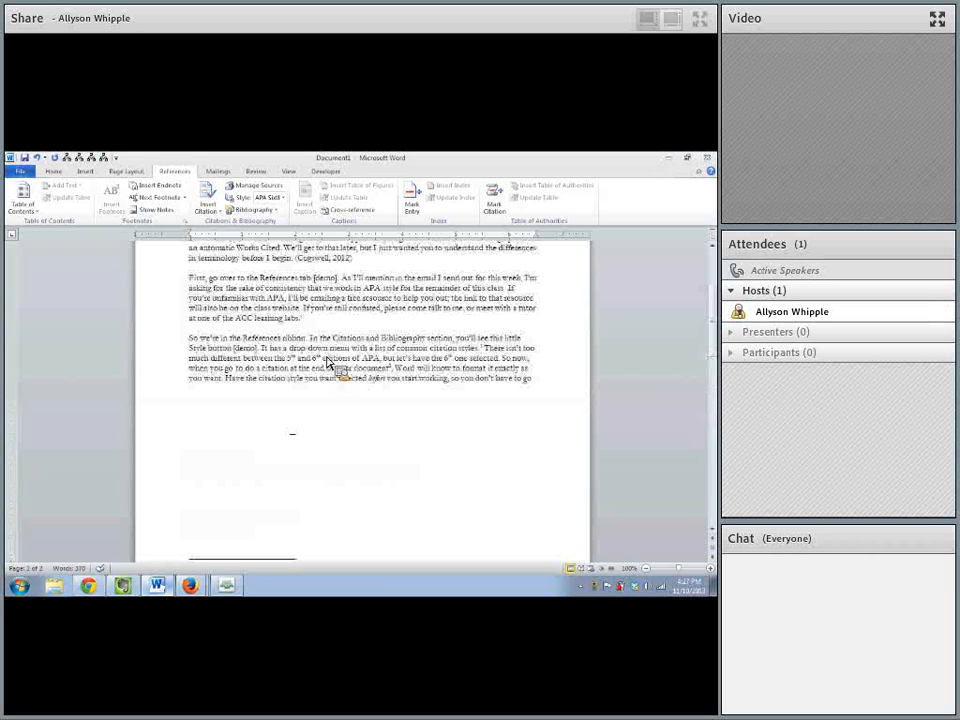
left_click(185, 222)
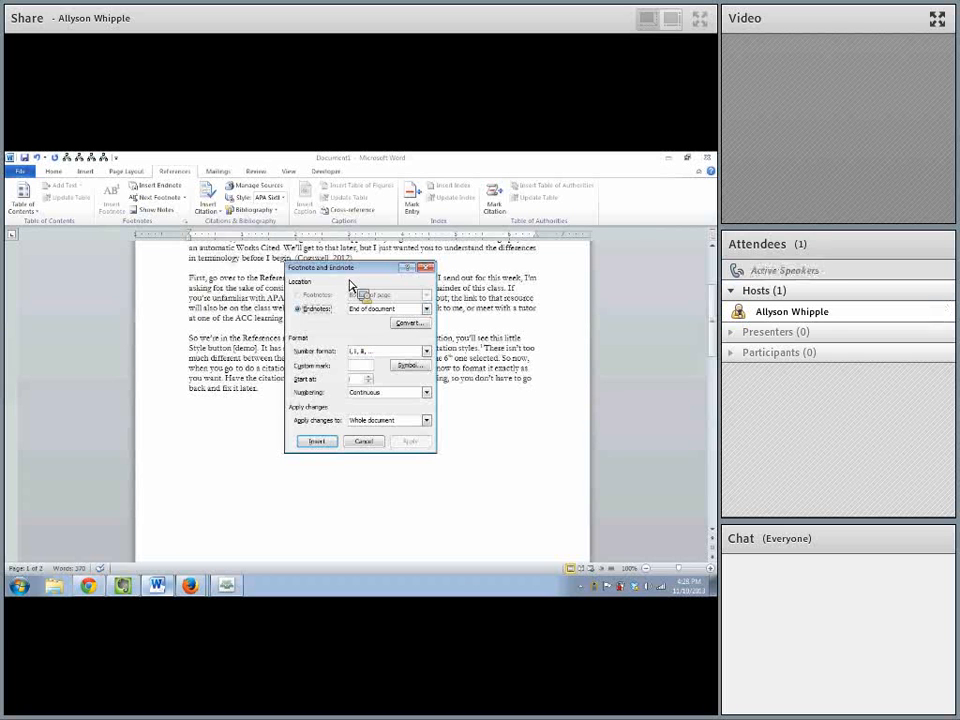
left_click(425, 309)
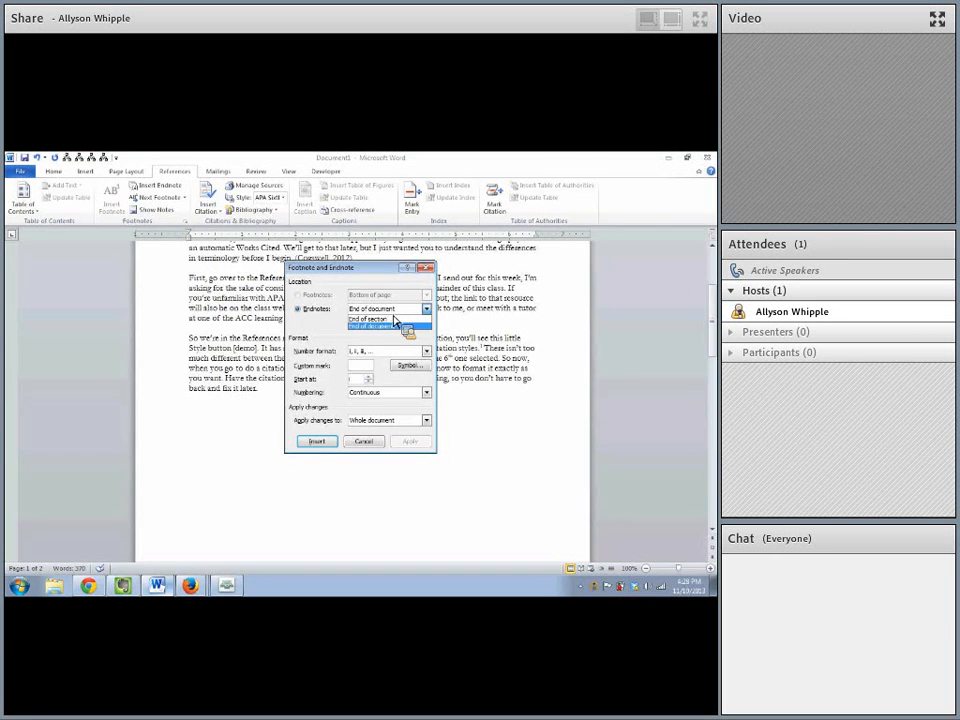
left_click(389, 326)
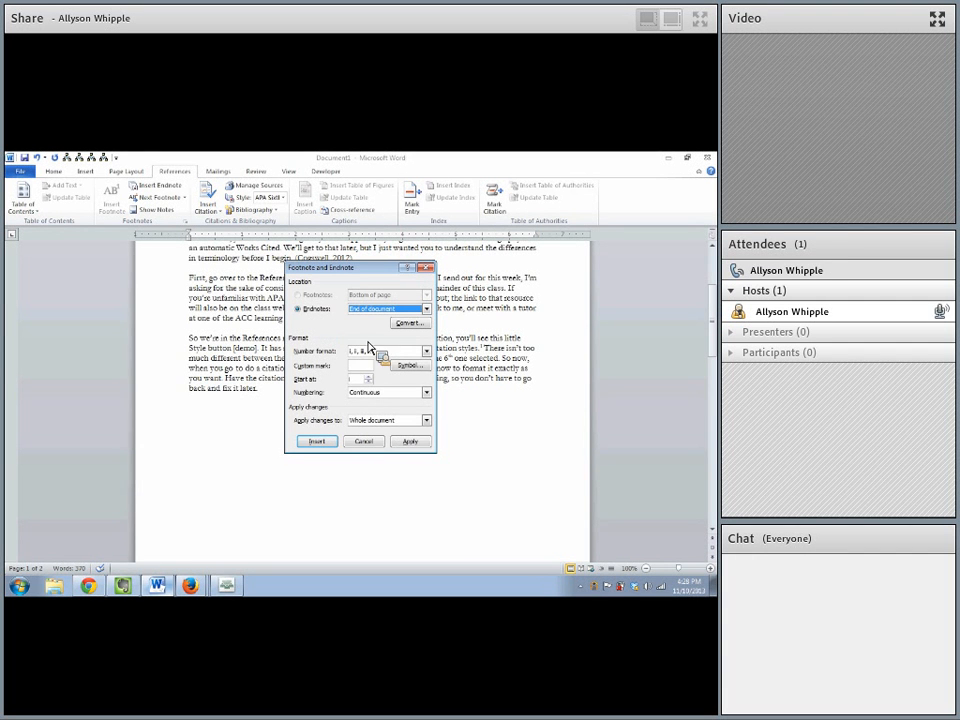
left_click(385, 351)
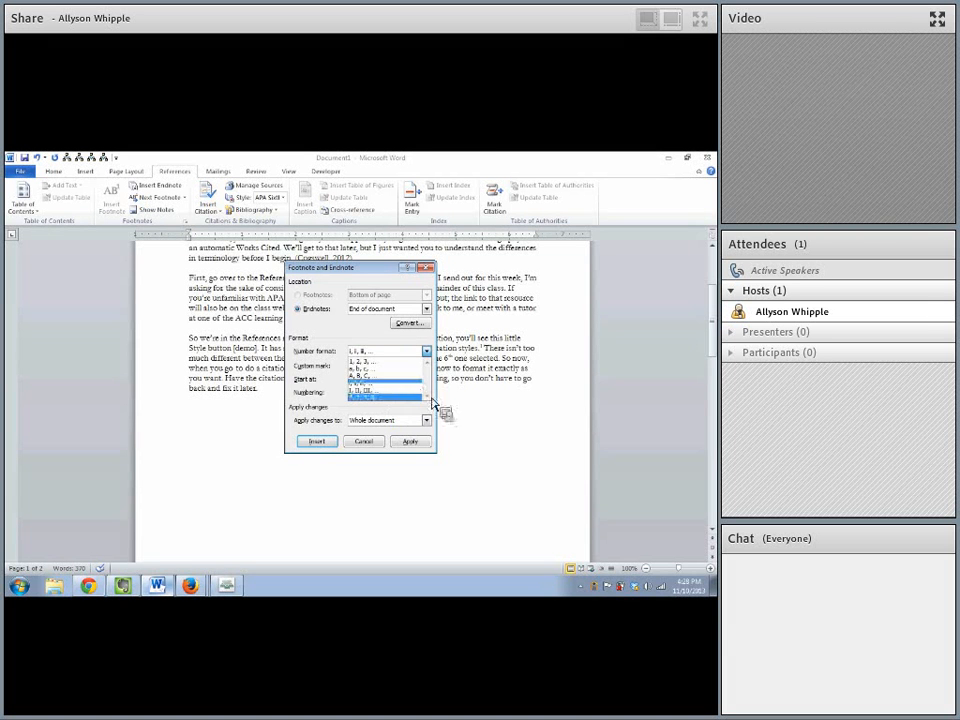
left_click(407, 398)
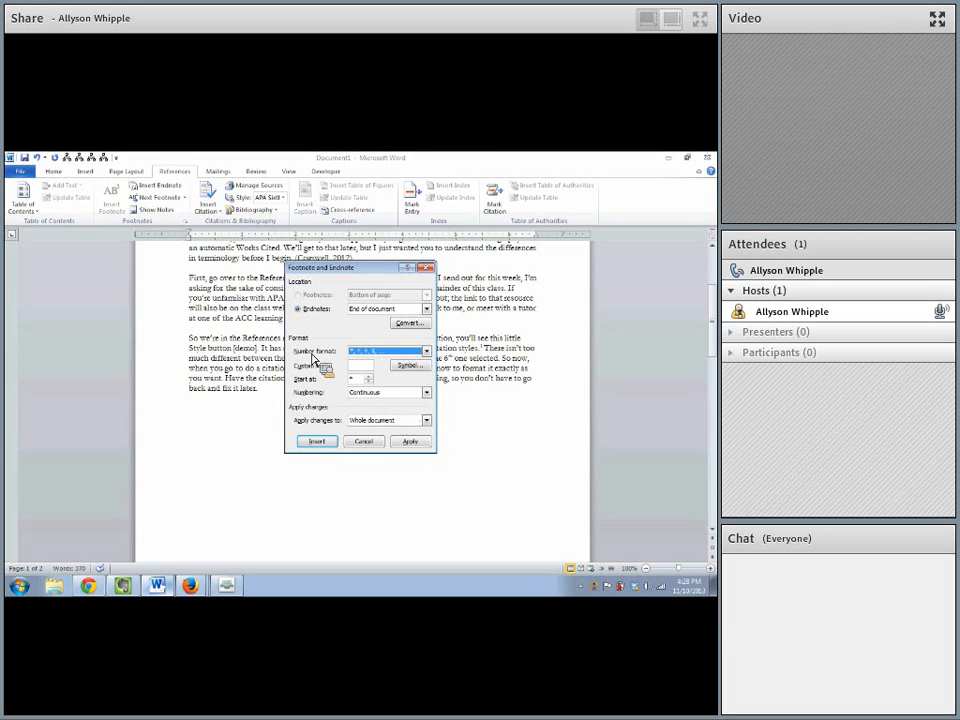
left_click(374, 392)
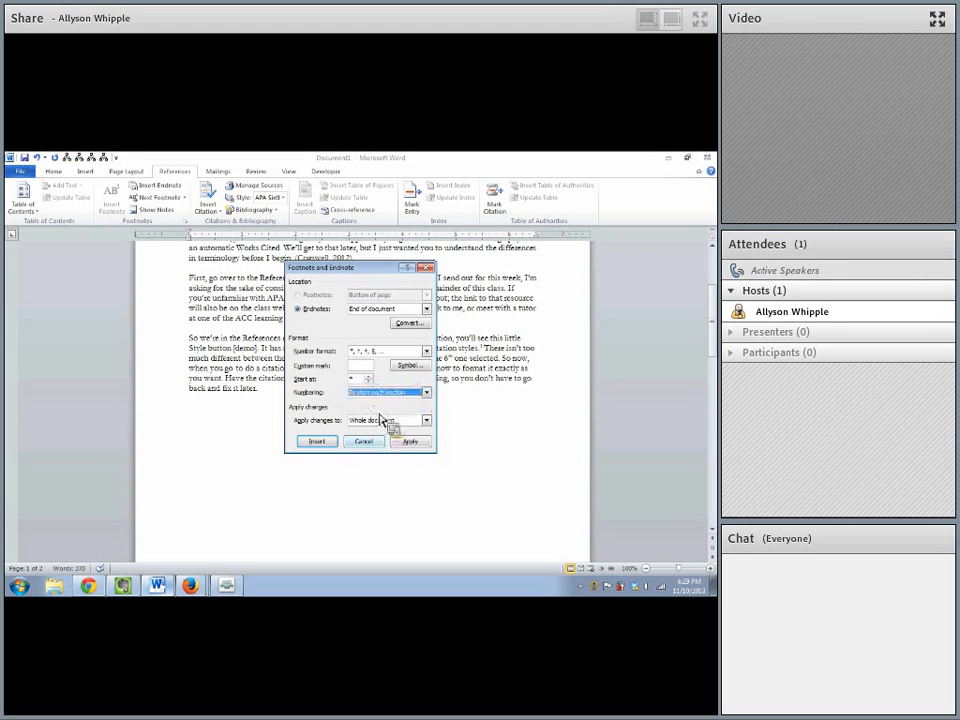
left_click(385, 420)
left_click(374, 430)
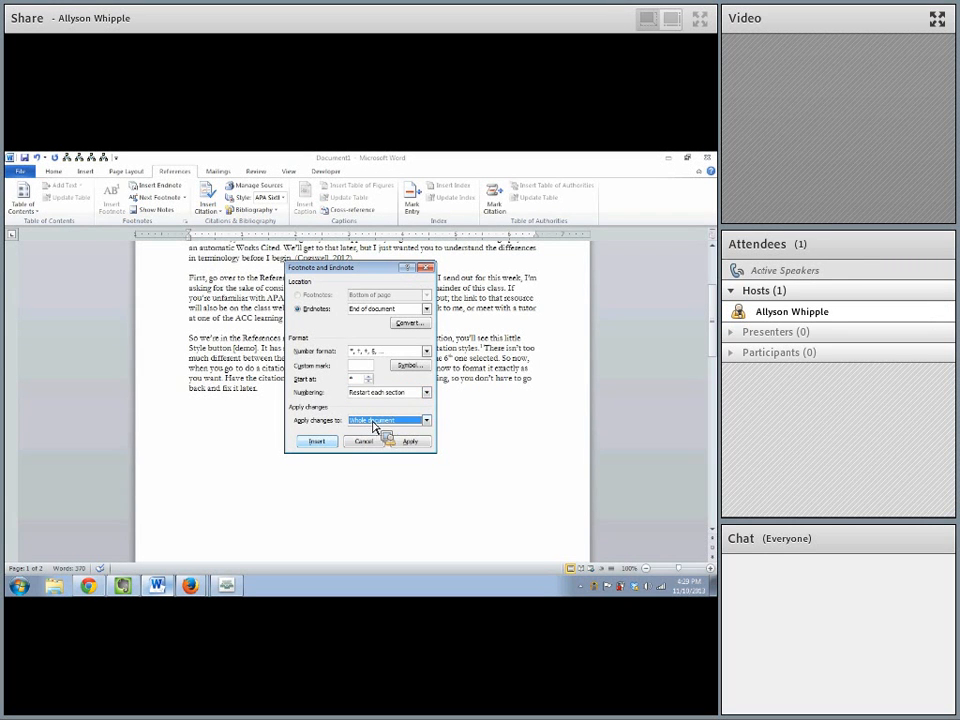
left_click(404, 445)
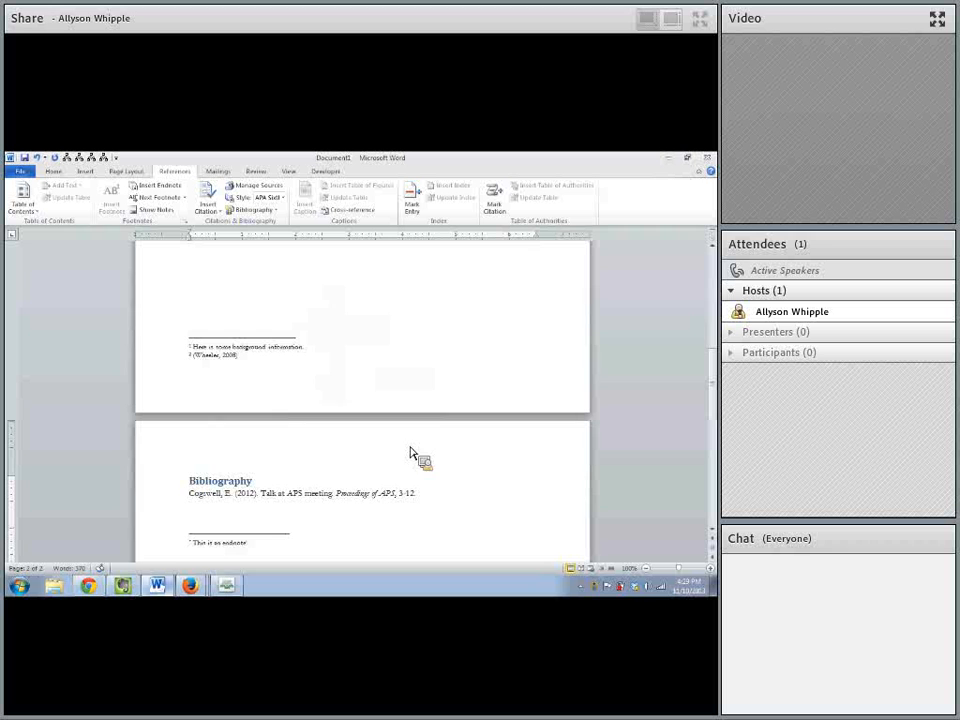
- Check the endnote mark below the bibliography, the footnotes on the first page, and their reference marks in the text
scroll(253, 446, "down", 2)
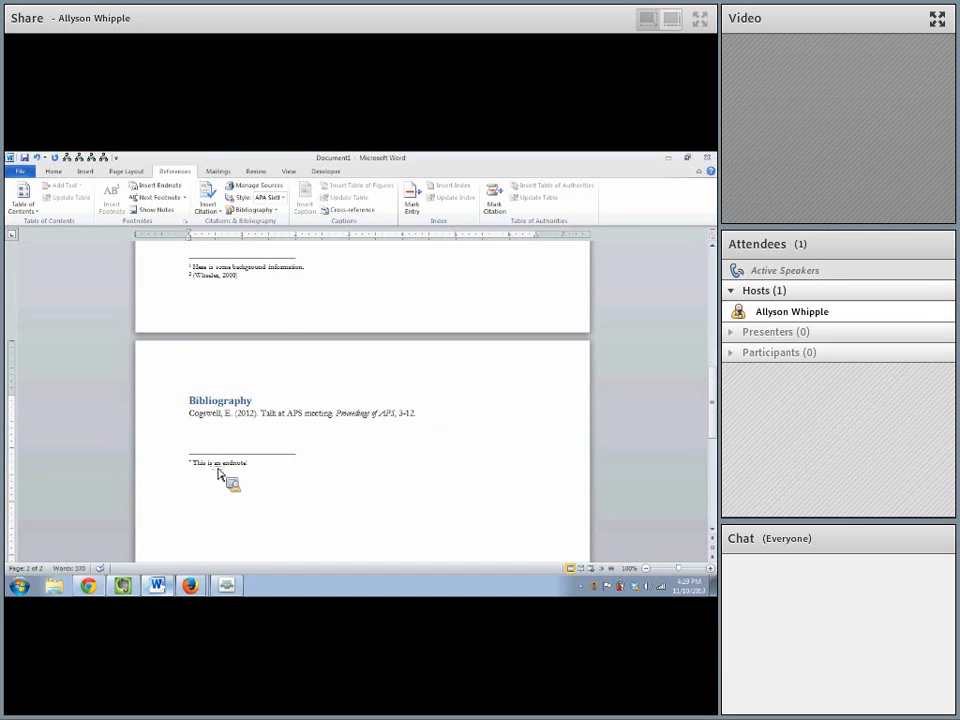
scroll(225, 470, "up", 1)
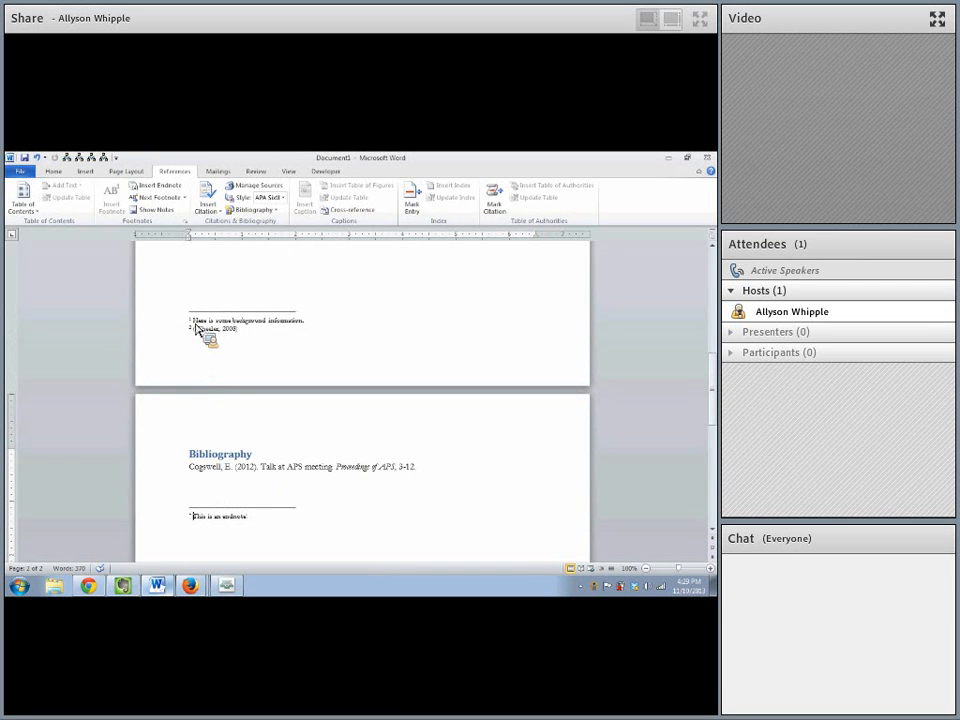
double_click(196, 328)
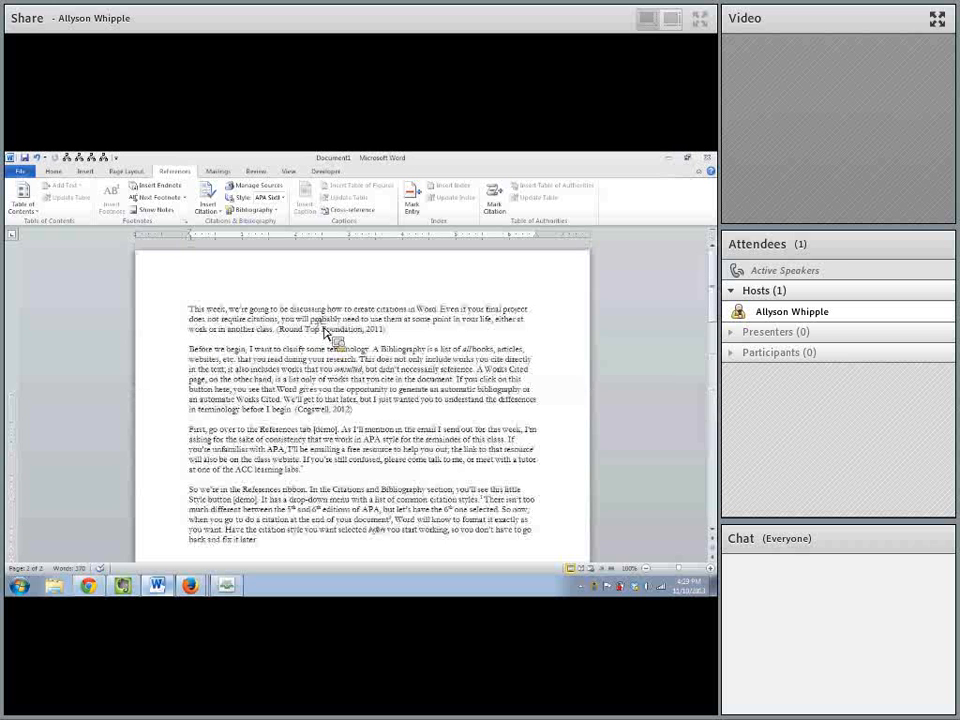
- View the document's footnote area, and review the options for moving between footnotes and endnotes without choosing one
left_click(170, 211)
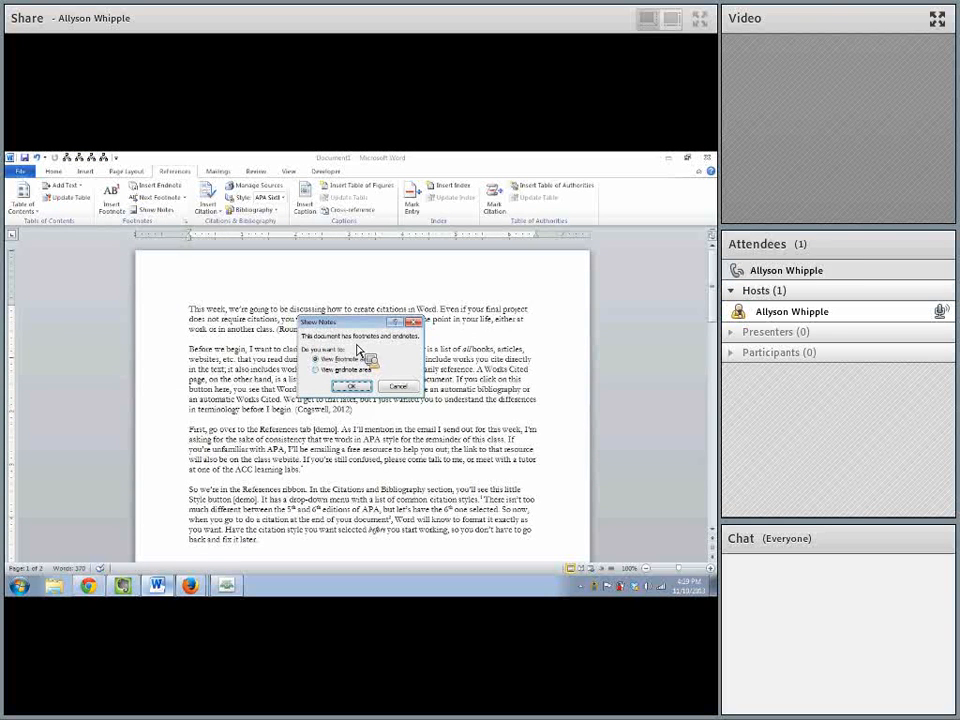
left_click(352, 388)
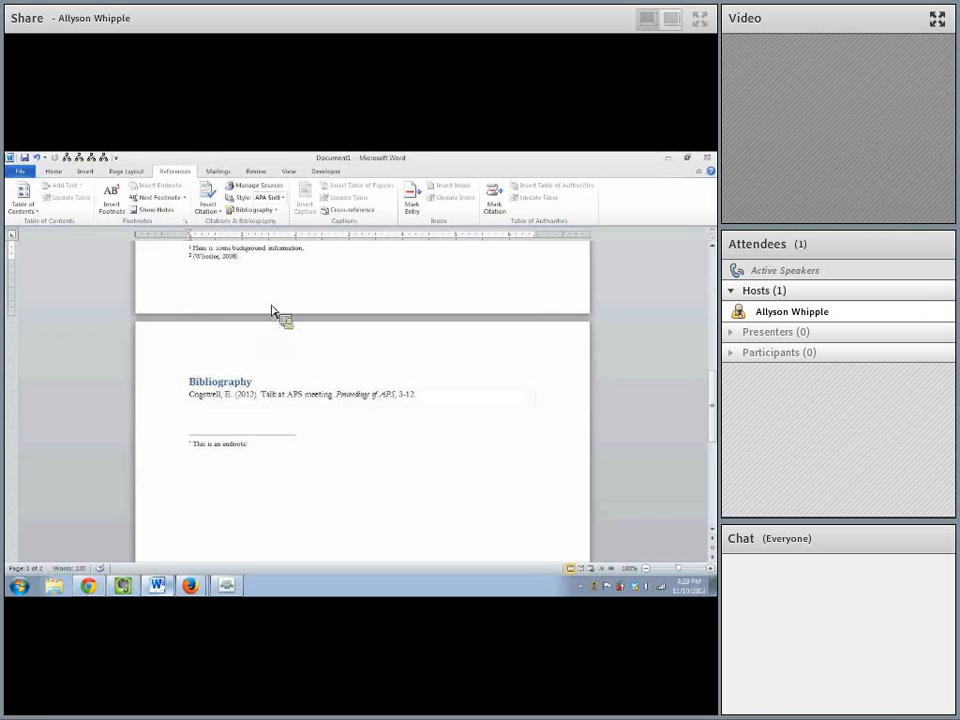
left_click(185, 199)
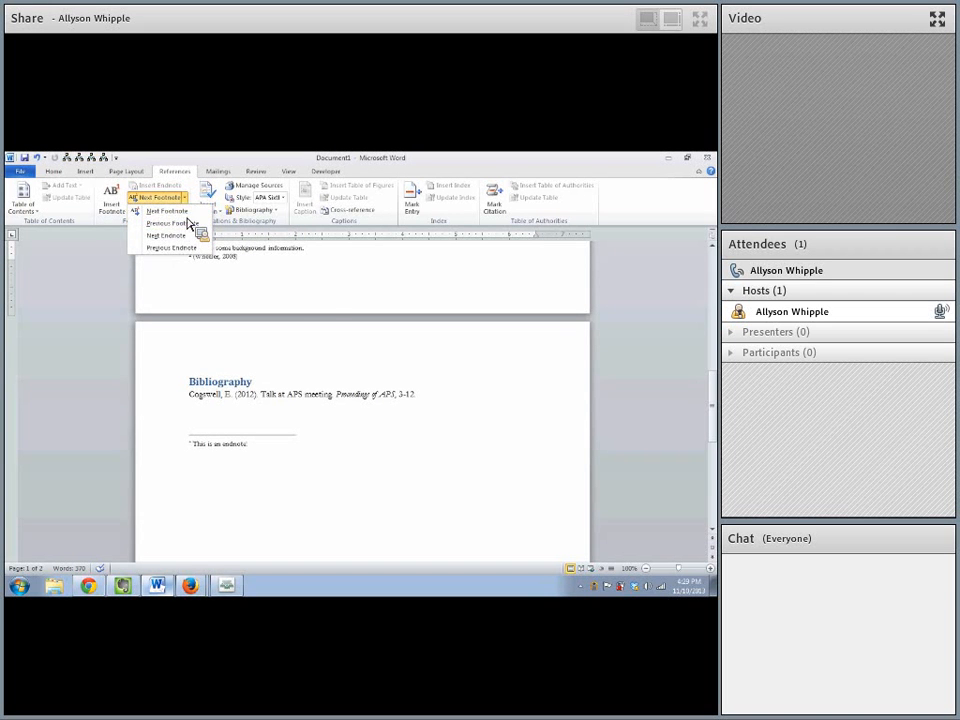
left_click(317, 284)
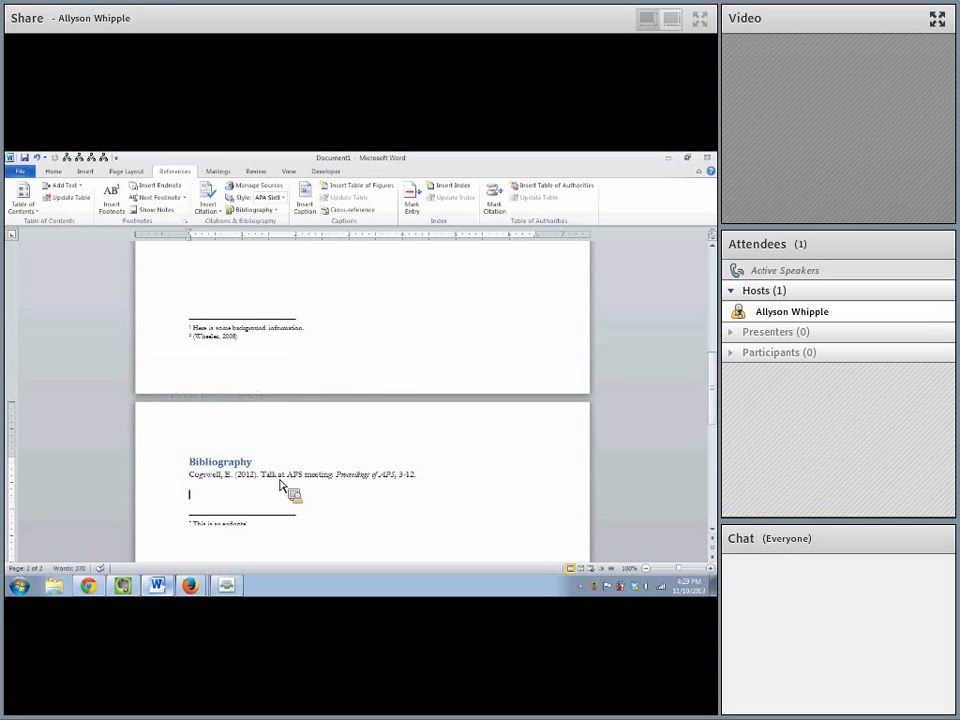
- Update the citations and bibliography from the Bibliography block on the second page
left_click(211, 470)
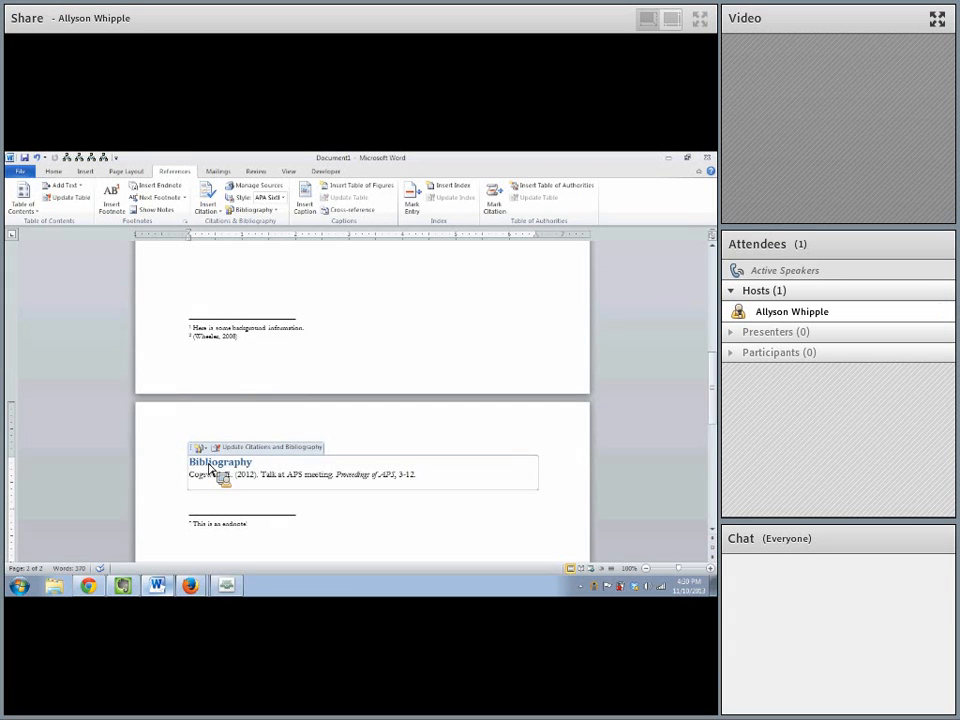
left_click(228, 448)
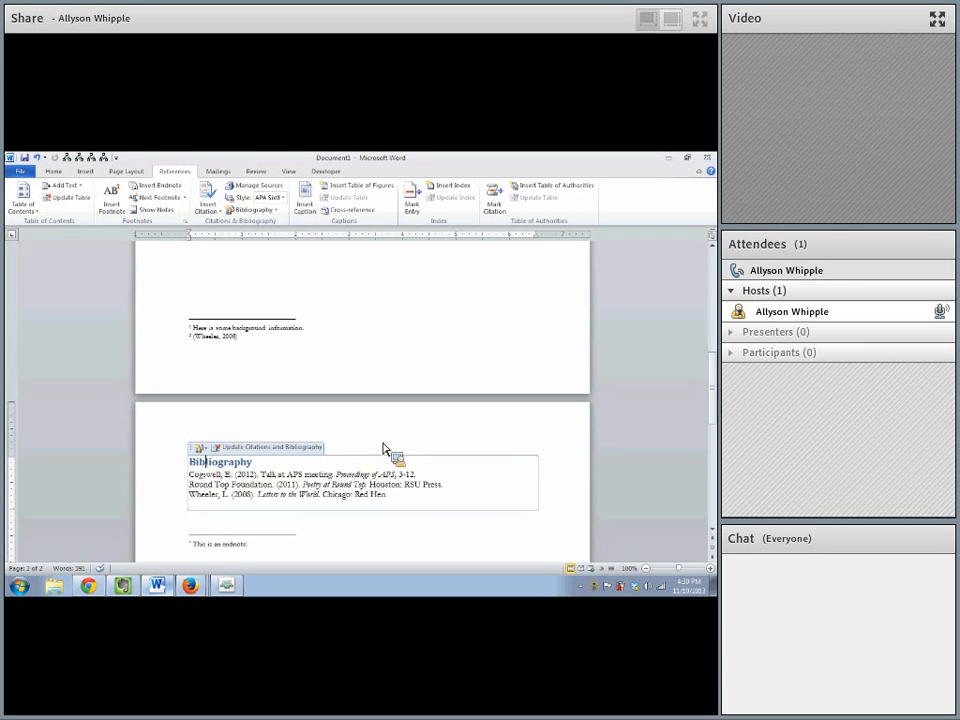
left_click(383, 424)
- Review the options available for the citation at the end of the second paragraph without choosing one
scroll(446, 325, "up", 5)
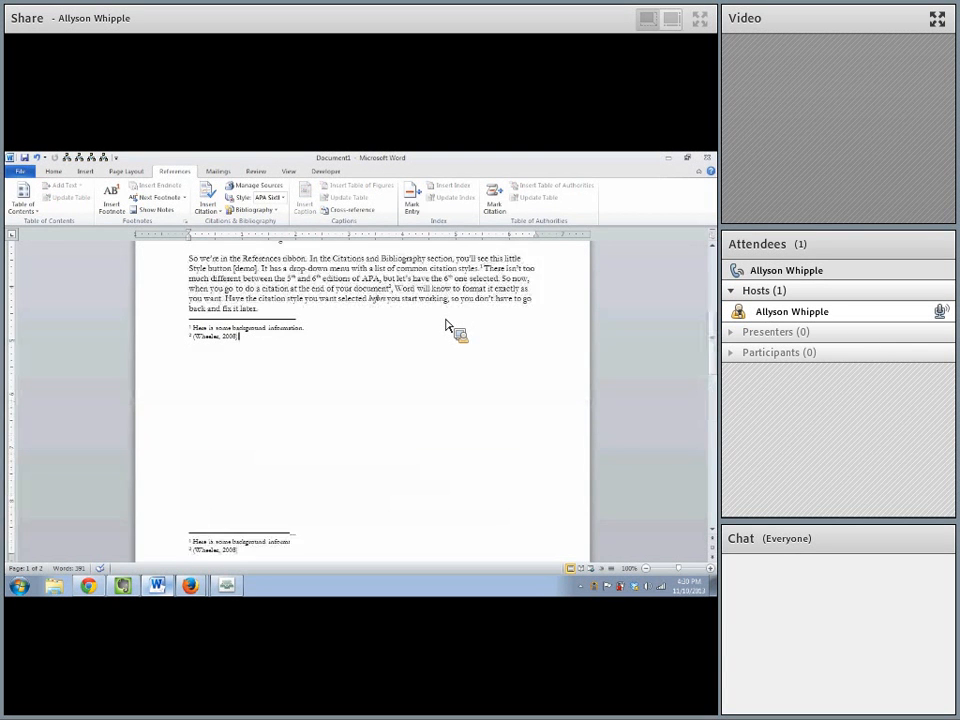
scroll(450, 330, "up", 3)
left_click(357, 339)
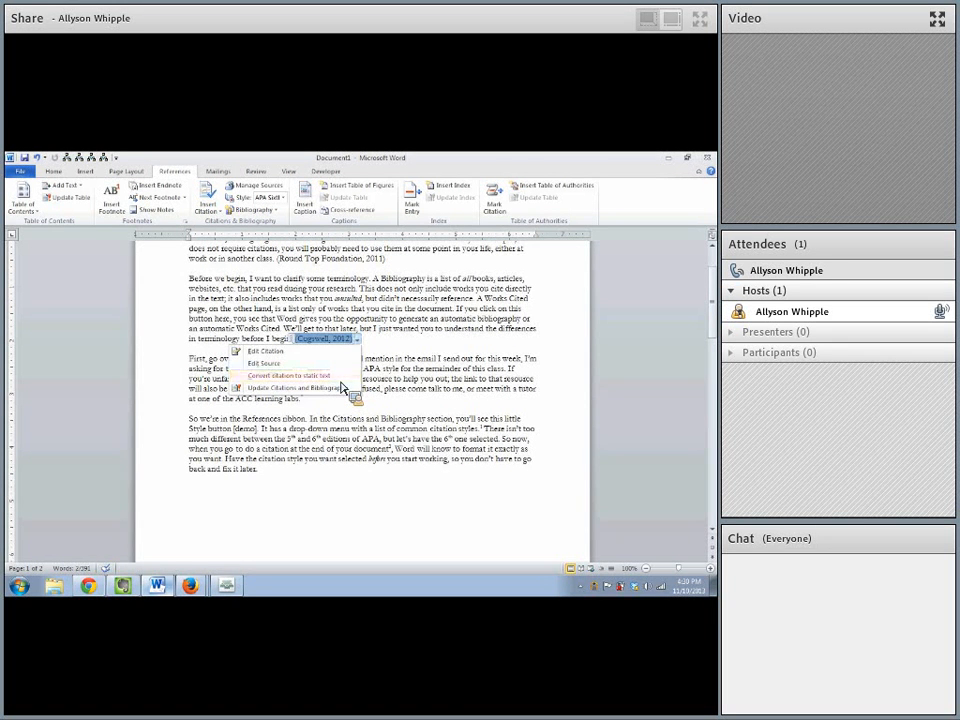
left_click(385, 476)
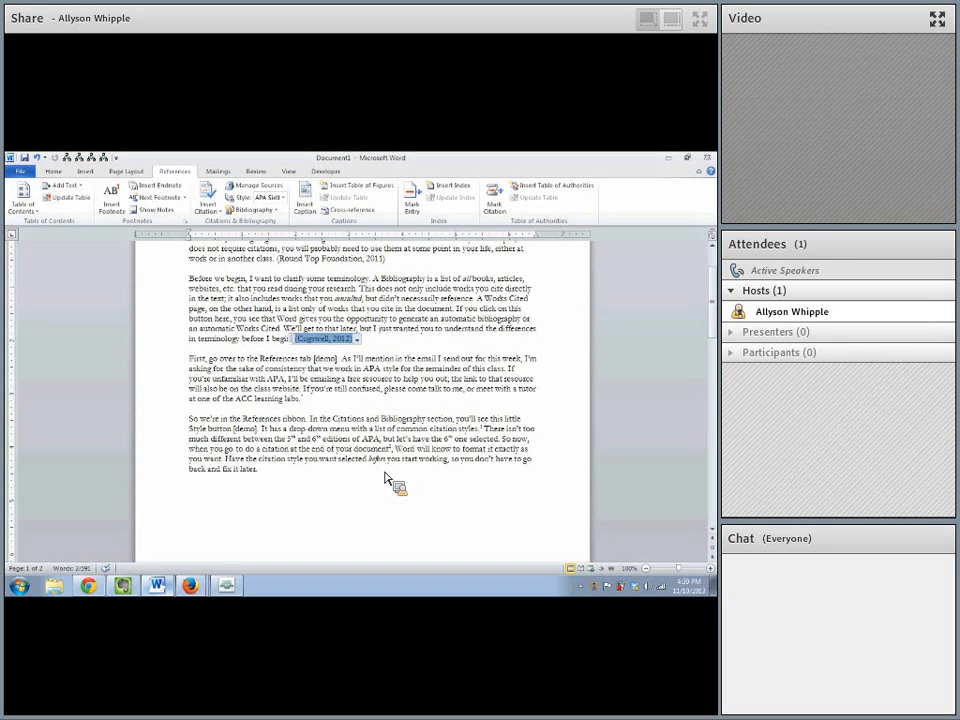
scroll(328, 411, "down", 10)
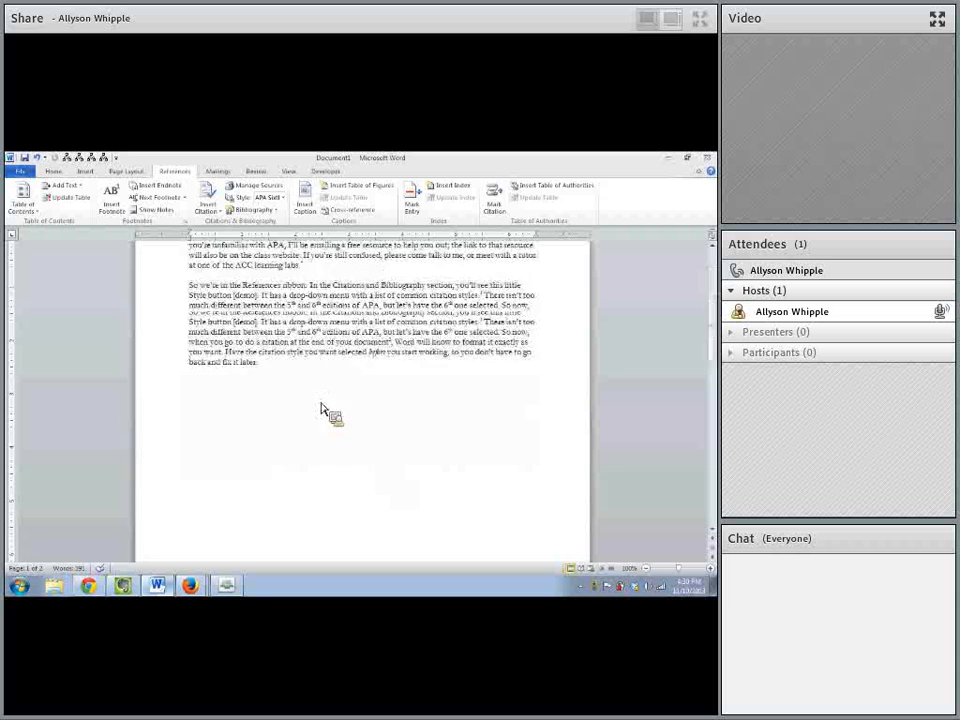